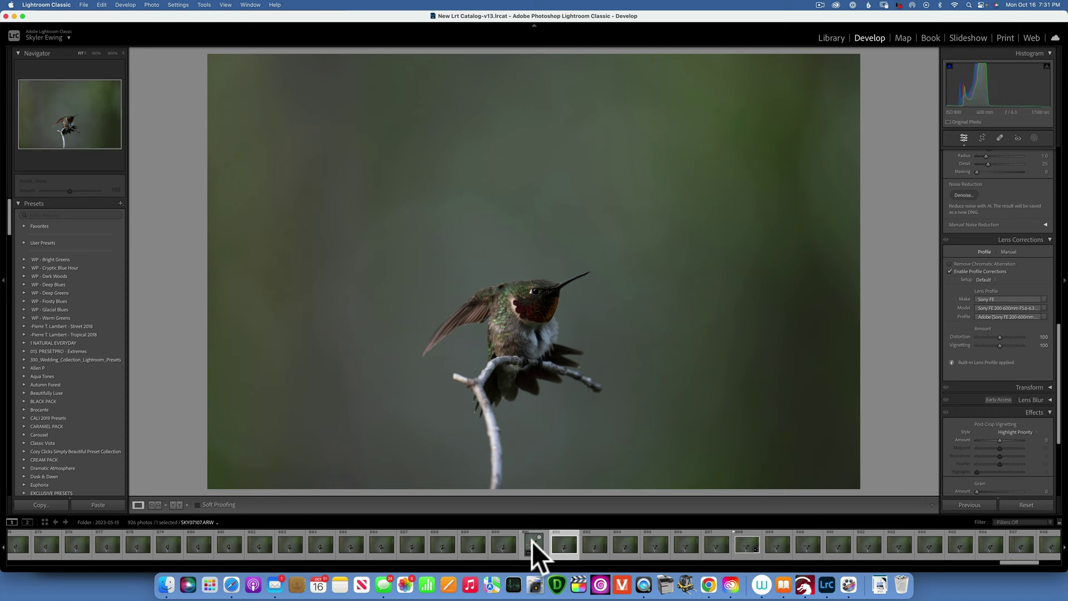
# Step: Open the hummingbird photo SKY07107.ARW for developing and start a crop with the 4 x 5 / 8 x 10 aspect ratio
pyautogui.click(532, 541)
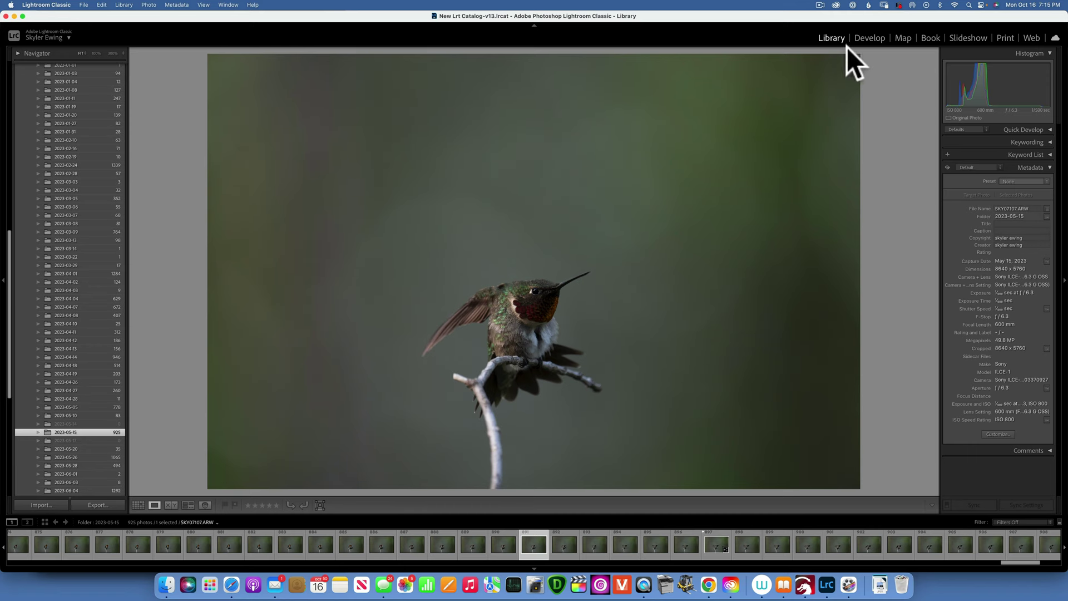
pyautogui.click(873, 39)
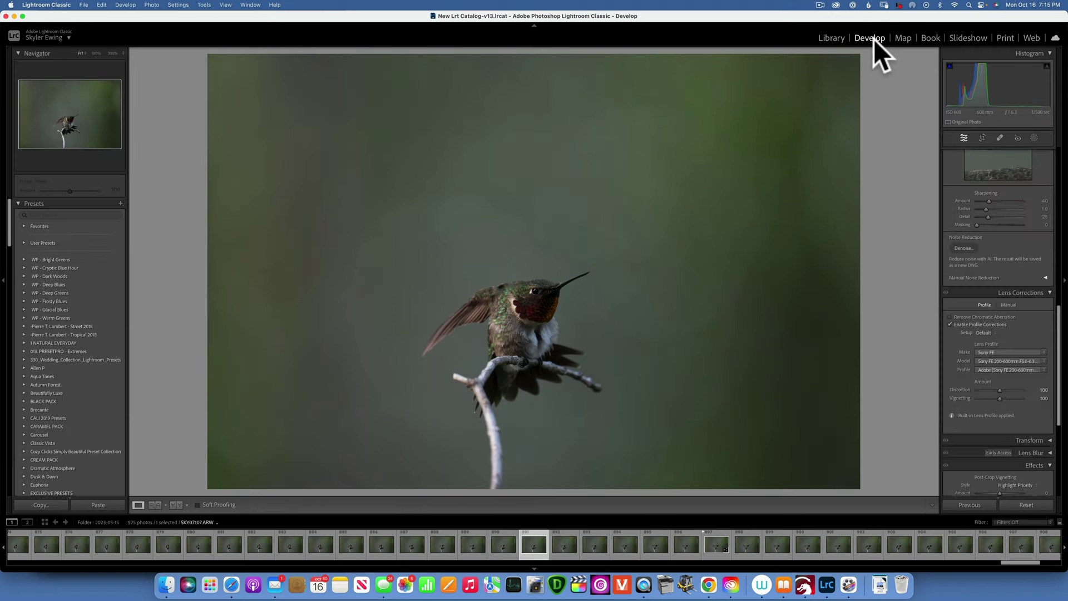
pyautogui.scroll(15, 990, 167)
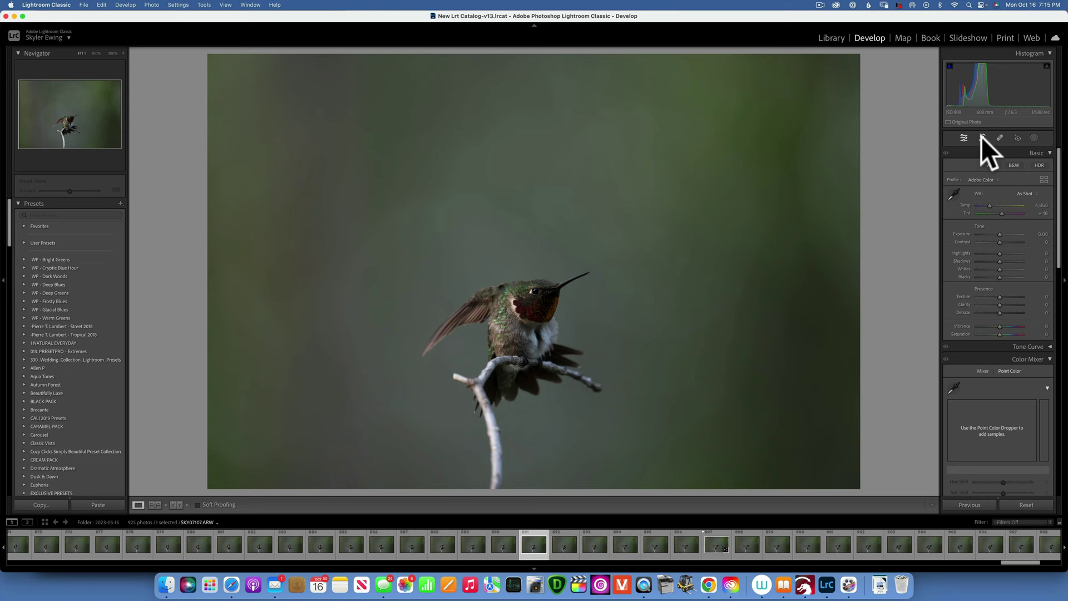
pyautogui.click(981, 137)
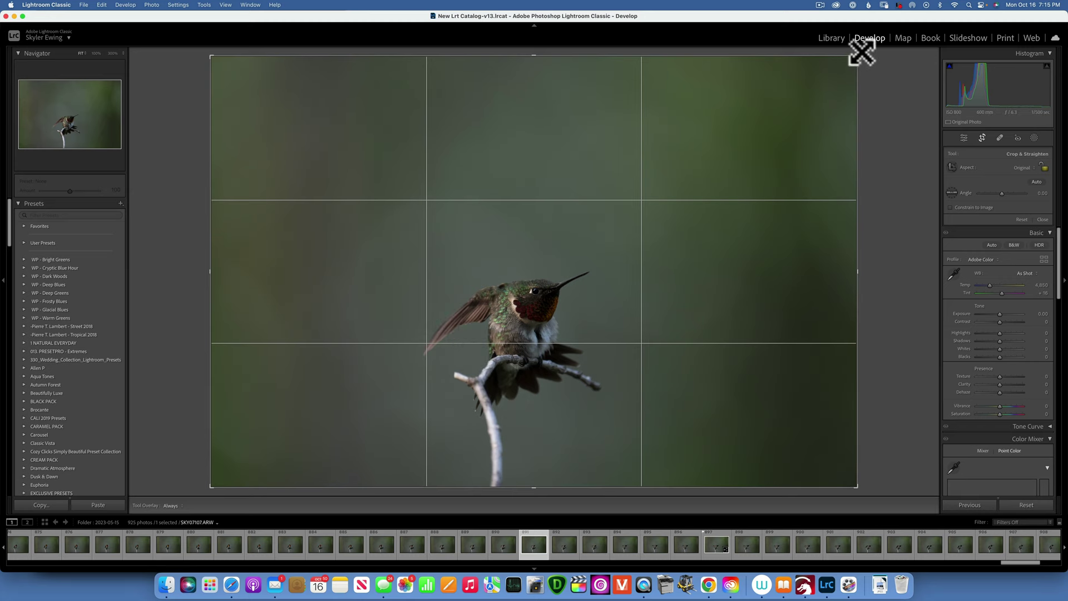
pyautogui.moveTo(858, 57)
pyautogui.mouseDown()
pyautogui.moveTo(723, 169)
pyautogui.moveTo(730, 147)
pyautogui.moveTo(858, 110)
pyautogui.moveTo(872, 47)
pyautogui.mouseUp()
pyautogui.click(1020, 167)
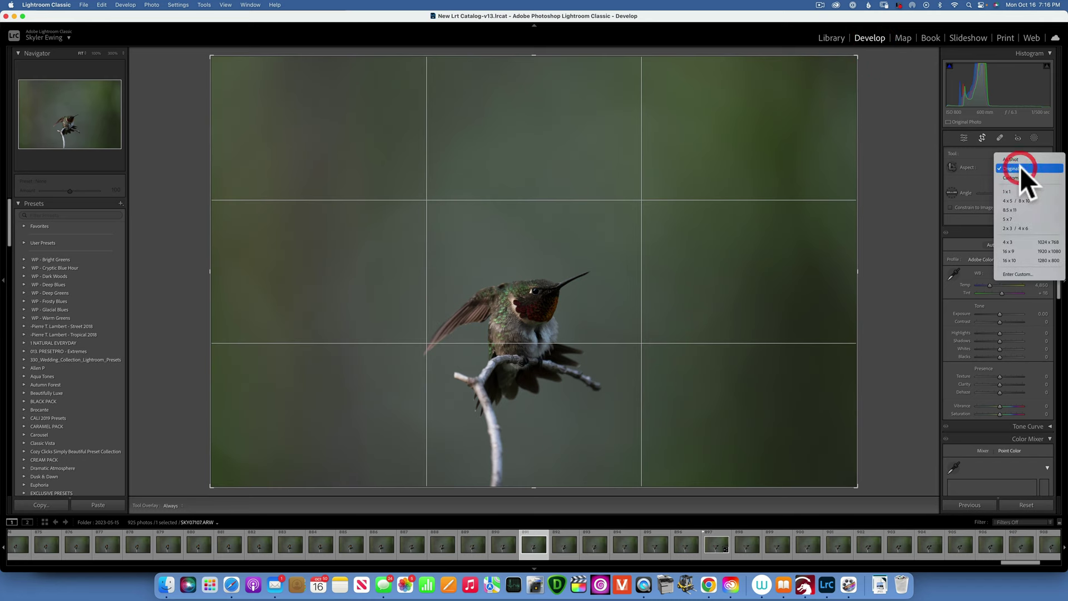
pyautogui.click(1029, 199)
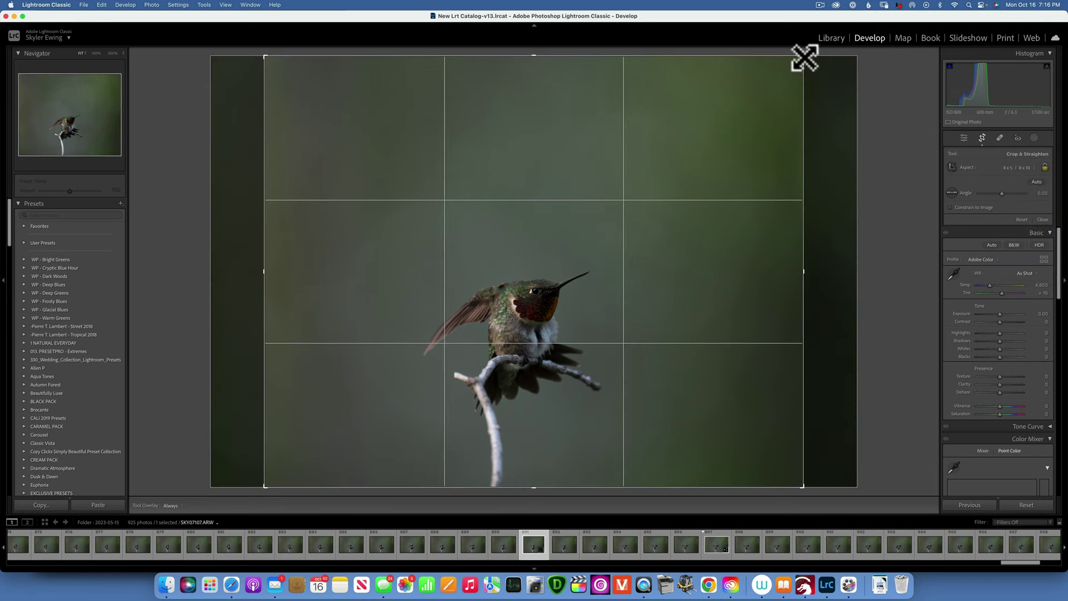
# Step: Try a tight landscape crop around the hummingbird, shifting the frame to leave space in front of its beak
pyautogui.moveTo(803, 57); pyautogui.dragTo(726, 142)
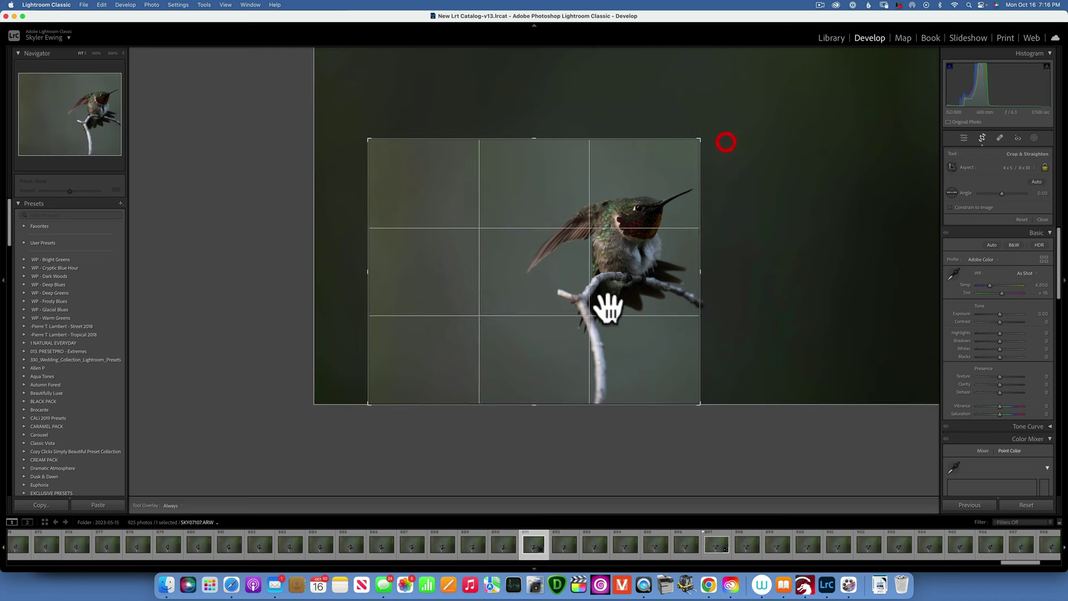
pyautogui.moveTo(609, 307); pyautogui.dragTo(517, 255)
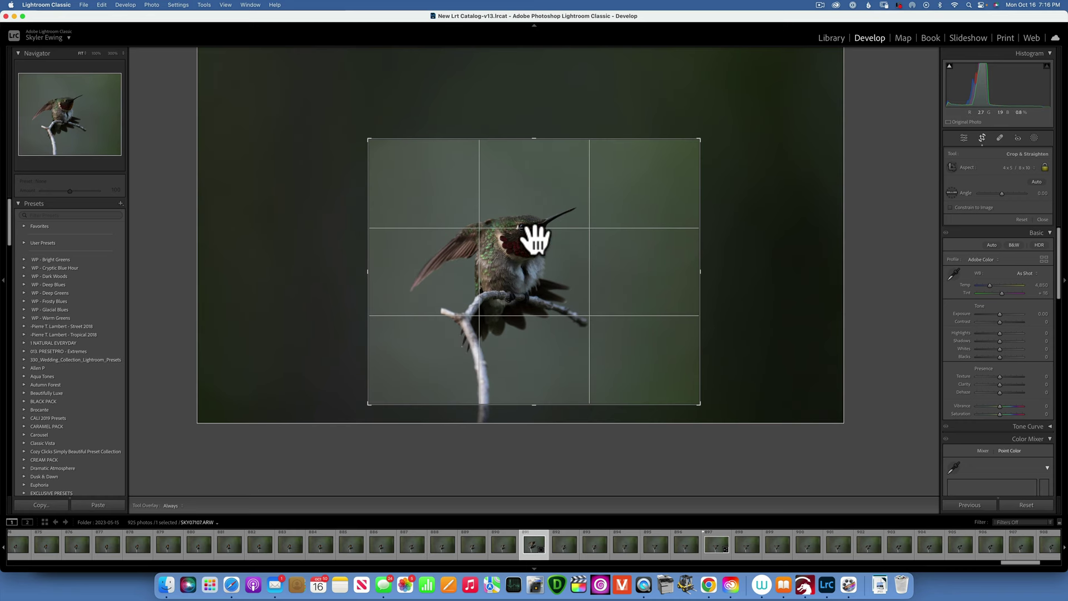
pyautogui.moveTo(503, 250); pyautogui.dragTo(569, 260)
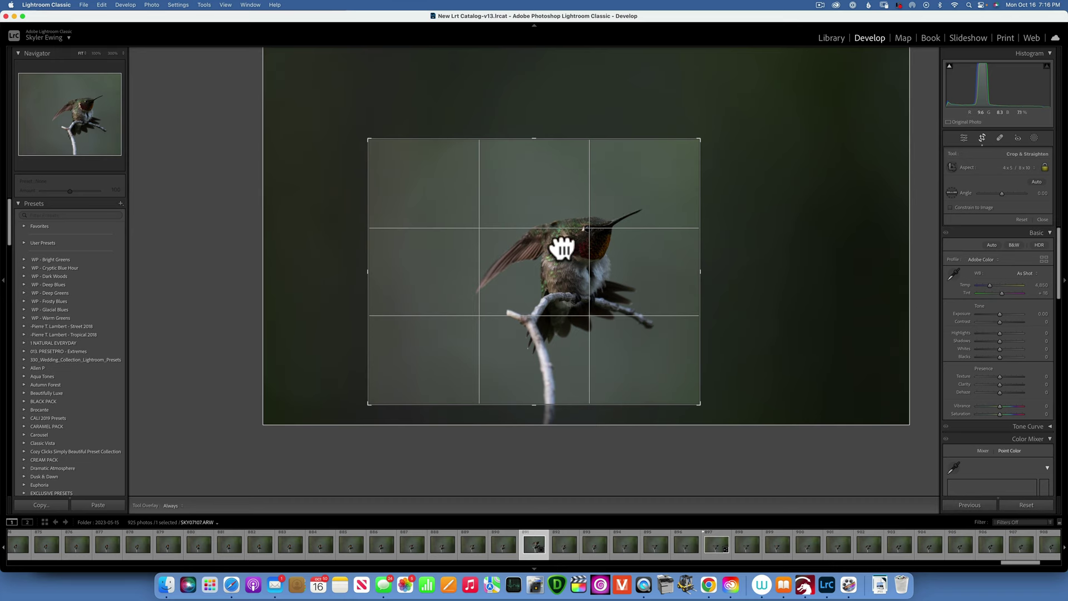
pyautogui.moveTo(560, 246); pyautogui.dragTo(461, 224)
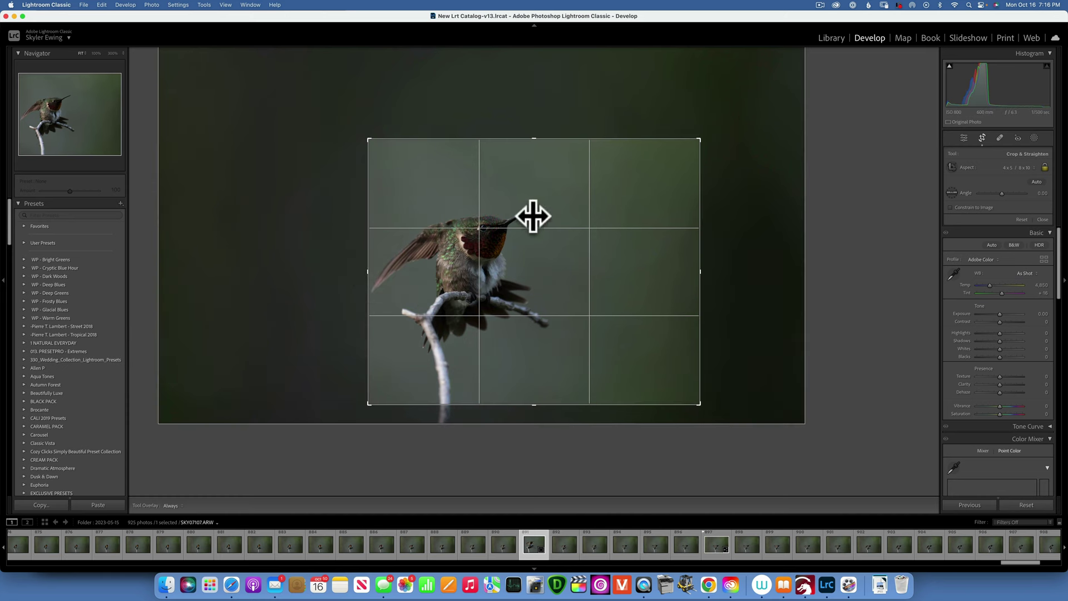
# Step: Turn the crop into a portrait frame around the hummingbird and branch, fine-tune its size and position, and apply it
pyautogui.moveTo(700, 138); pyautogui.dragTo(644, 113)
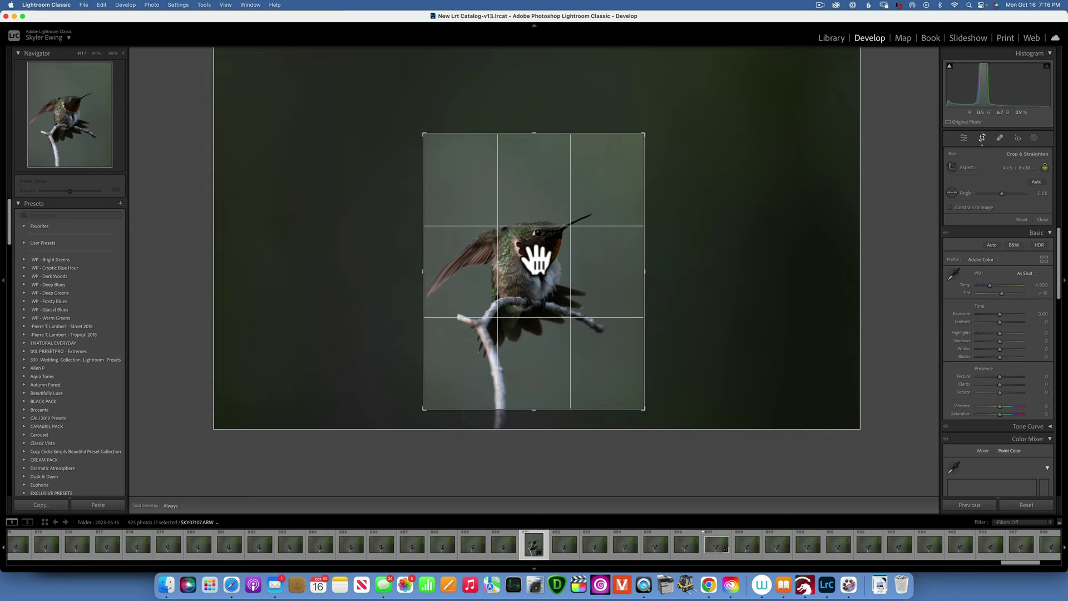
pyautogui.moveTo(539, 256); pyautogui.dragTo(543, 256)
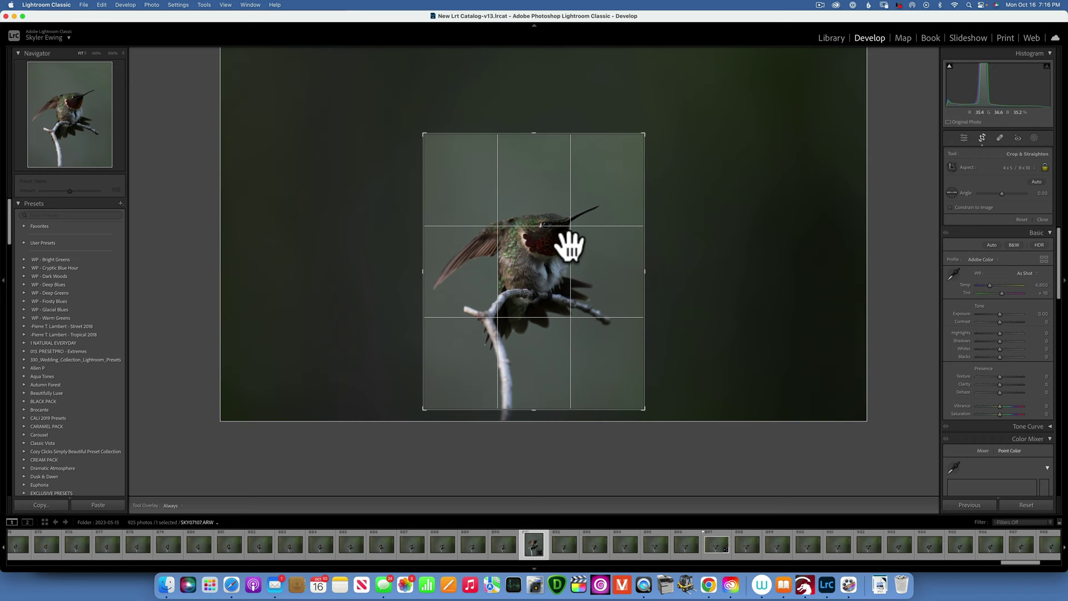
pyautogui.moveTo(537, 239); pyautogui.dragTo(562, 255)
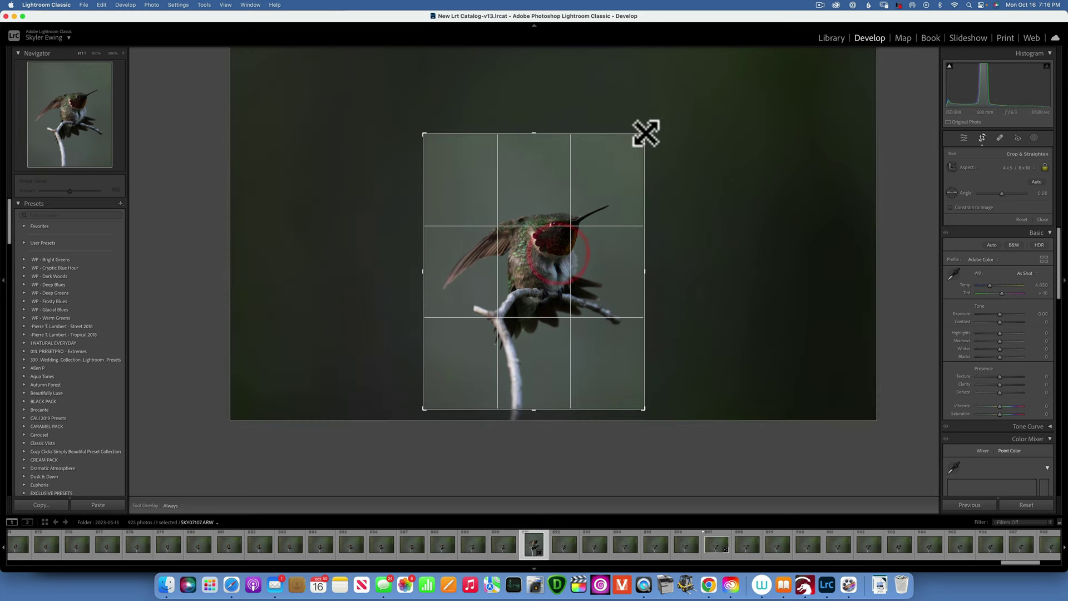
pyautogui.moveTo(644, 131); pyautogui.dragTo(660, 124)
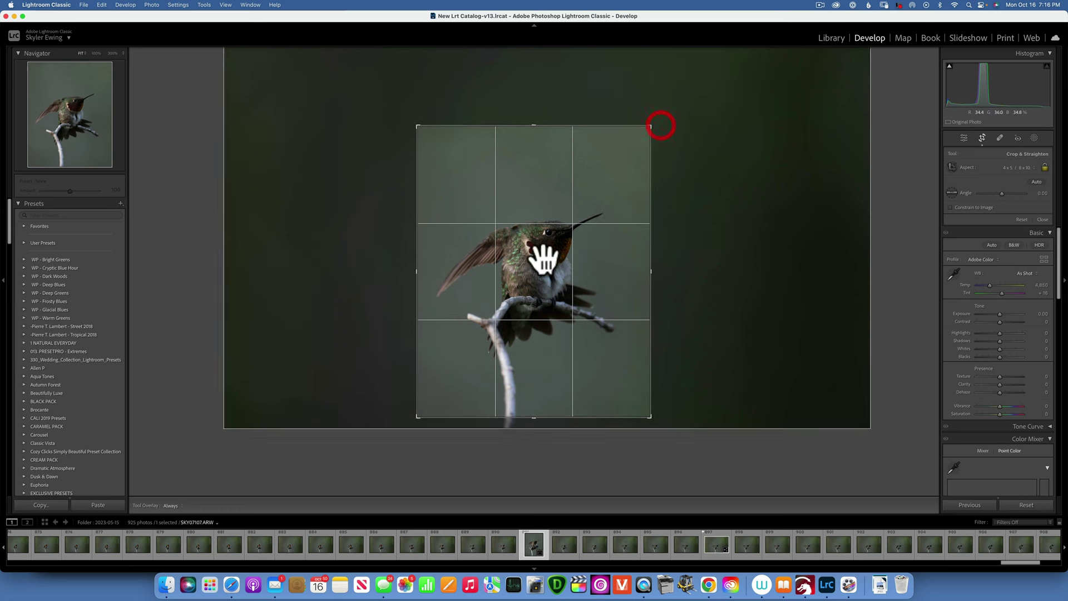
pyautogui.moveTo(540, 252); pyautogui.dragTo(552, 253)
pyautogui.press('Return')
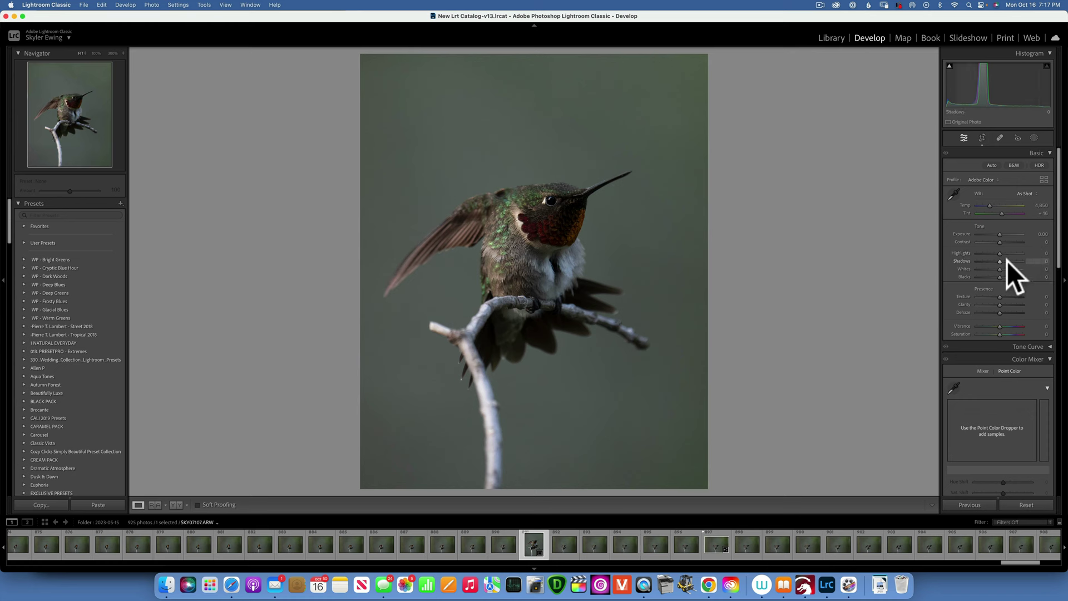
# Step: Set Shadows to +100 and Exposure to +0.30, and compare the photo with its before version
pyautogui.moveTo(1000, 258); pyautogui.dragTo(1046, 261)
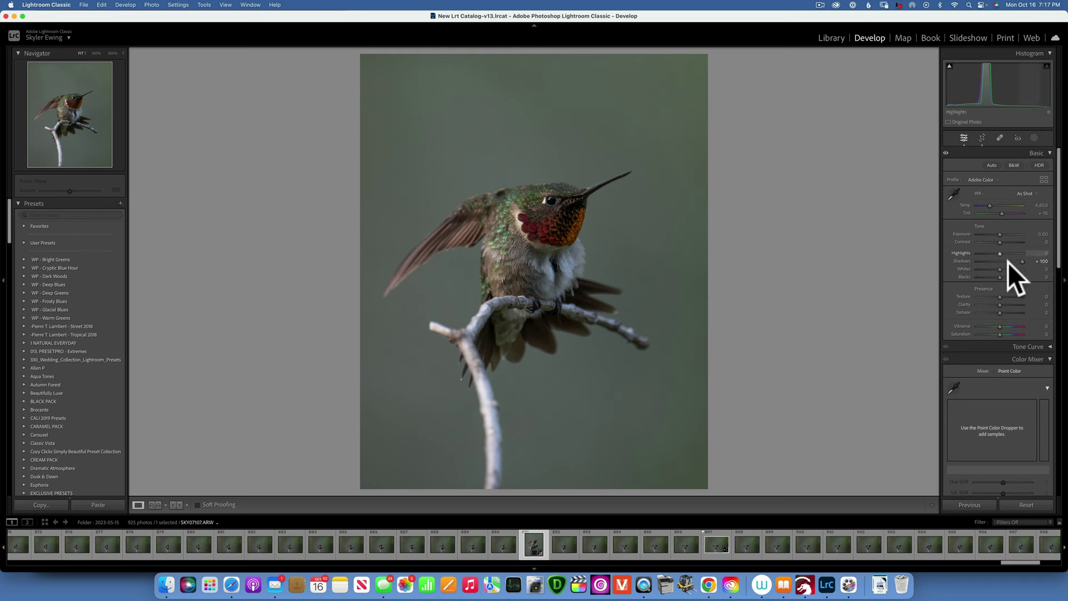
pyautogui.scroll(3, 999, 232)
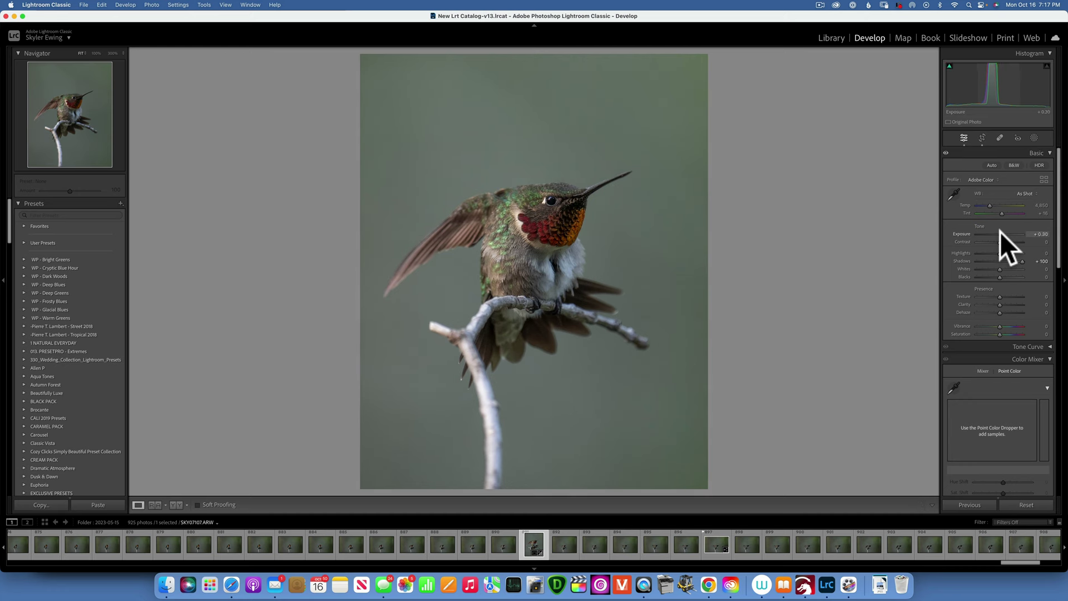
pyautogui.click(999, 232)
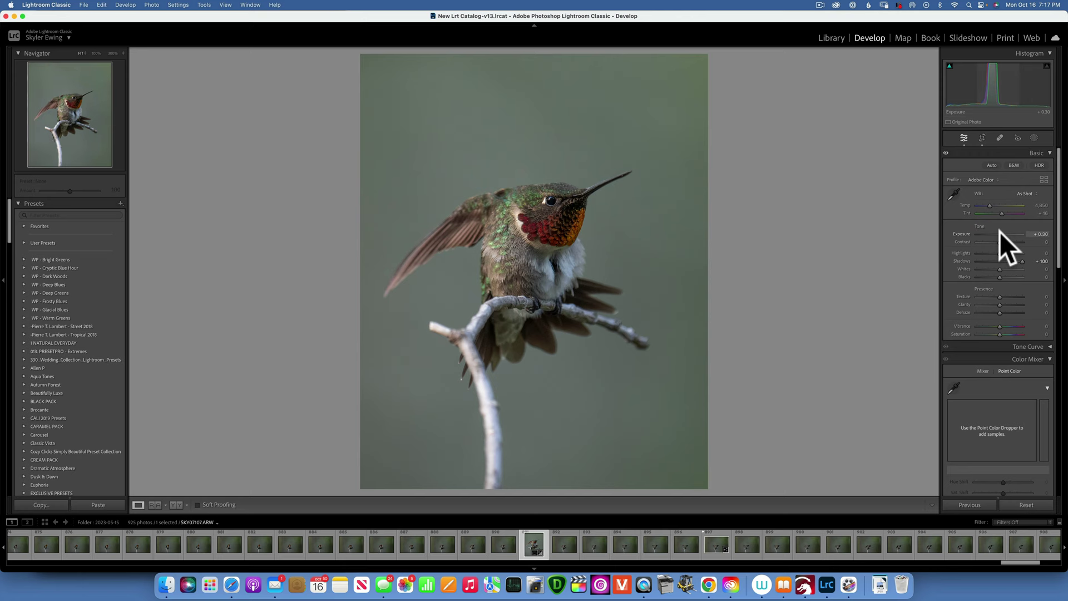
pyautogui.press('\\')
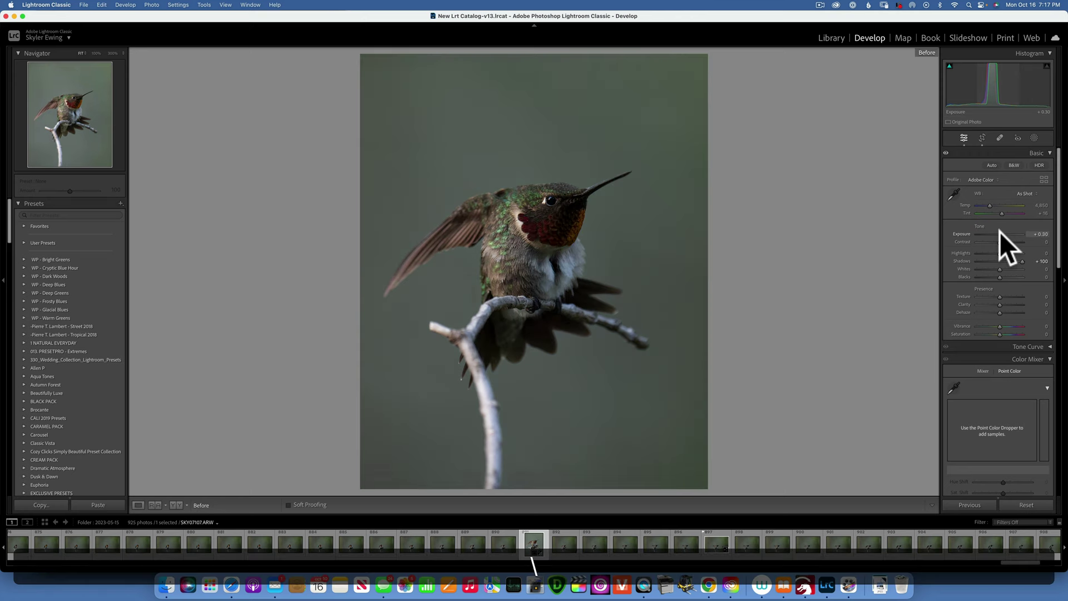
pyautogui.press('\\')
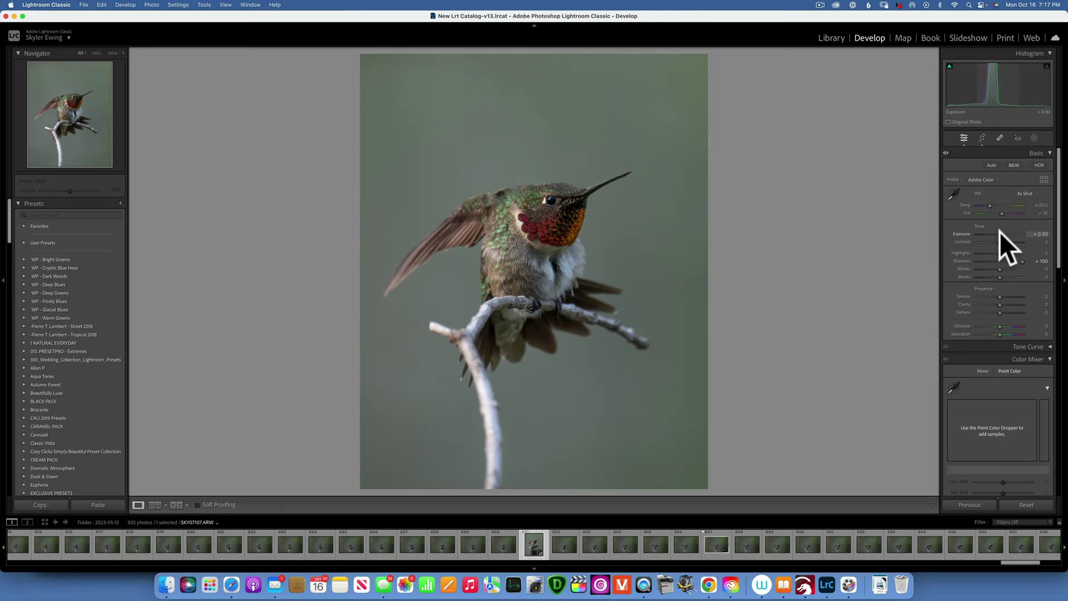
# Step: Set Whites to +29 and Blacks to -9, using the clipping preview as a guide
pyautogui.keyDown('alt'); pyautogui.click(1000, 268); pyautogui.keyUp('alt')
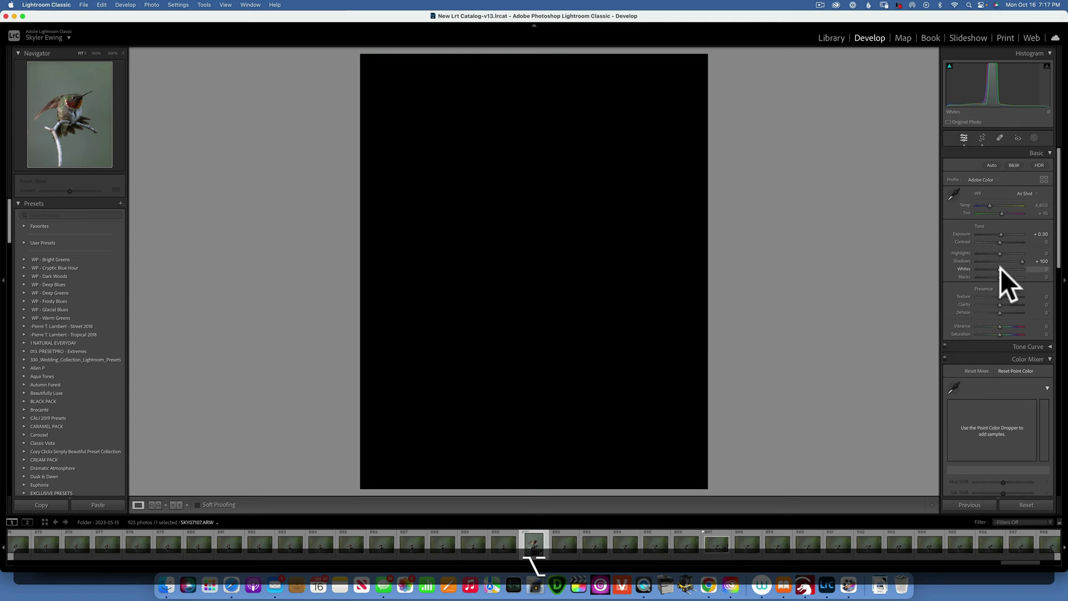
pyautogui.moveTo(1001, 267); pyautogui.dragTo(1007, 268)
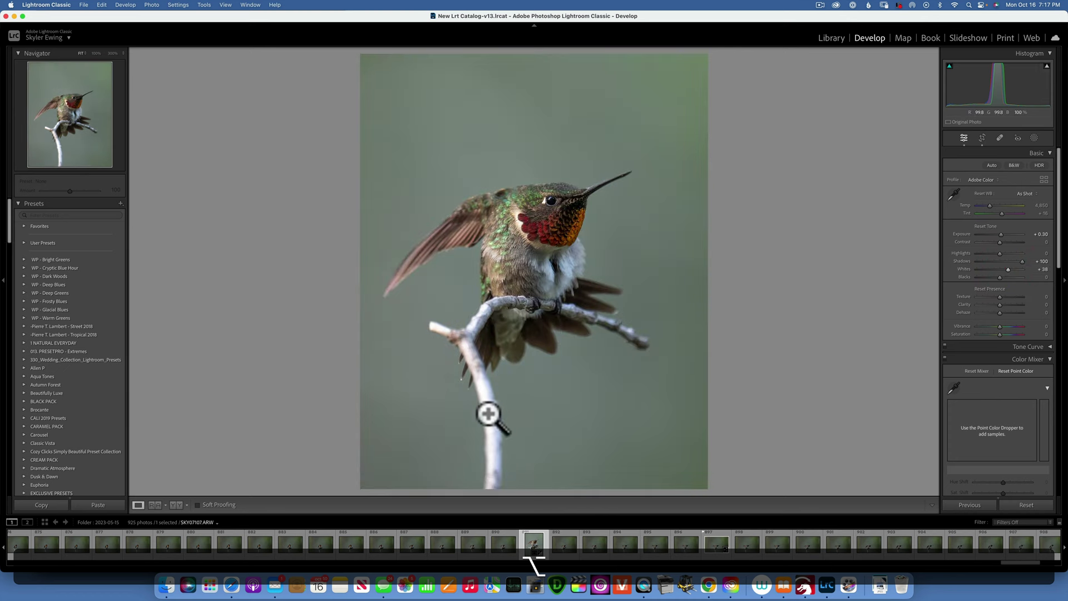
pyautogui.moveTo(1008, 269); pyautogui.dragTo(1006, 266)
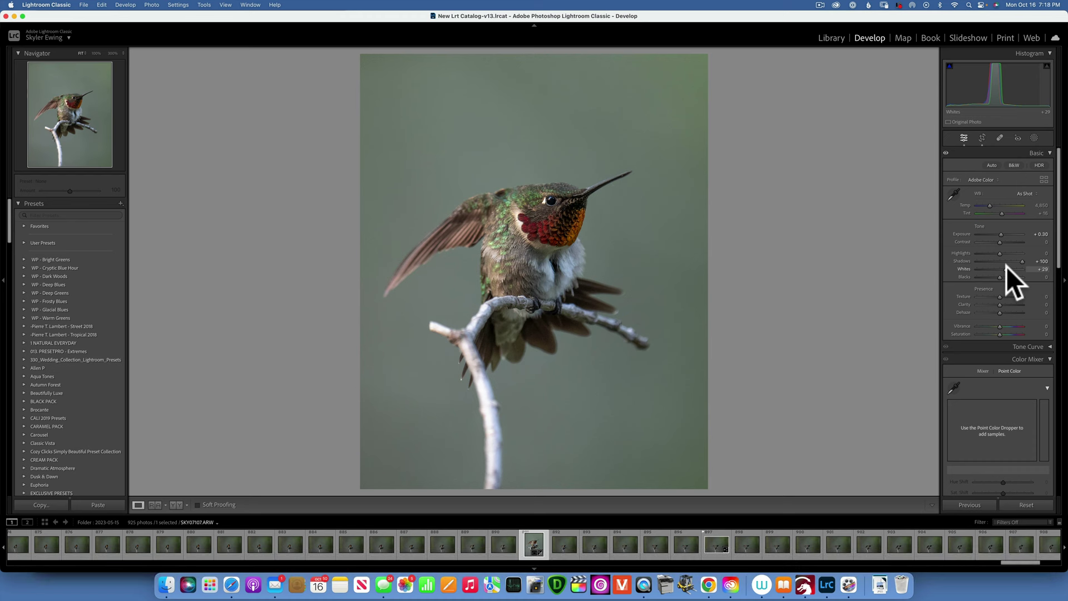
pyautogui.press('alt')
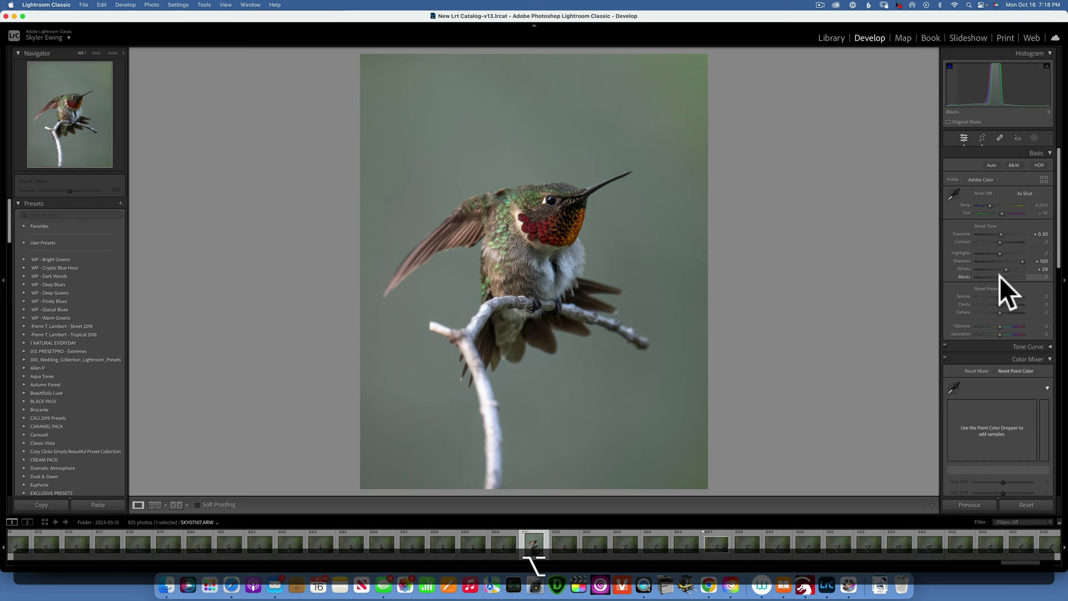
pyautogui.moveTo(1000, 276); pyautogui.dragTo(996, 274)
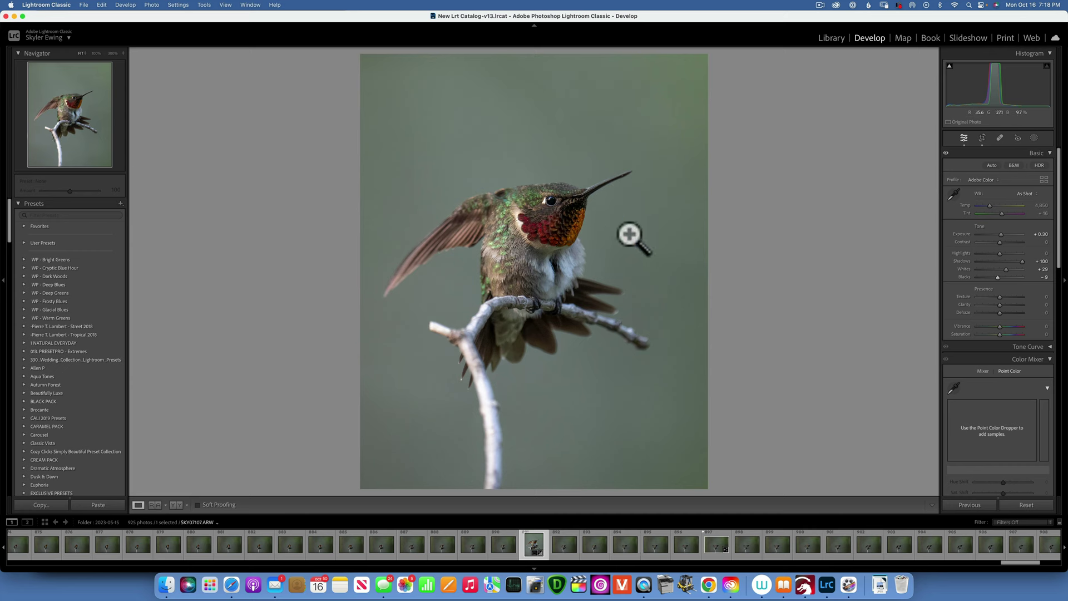
# Step: Set Texture to +20, Clarity to about +18 and Vibrance to +21
pyautogui.click(1005, 296)
pyautogui.moveTo(1000, 302); pyautogui.dragTo(1003, 302)
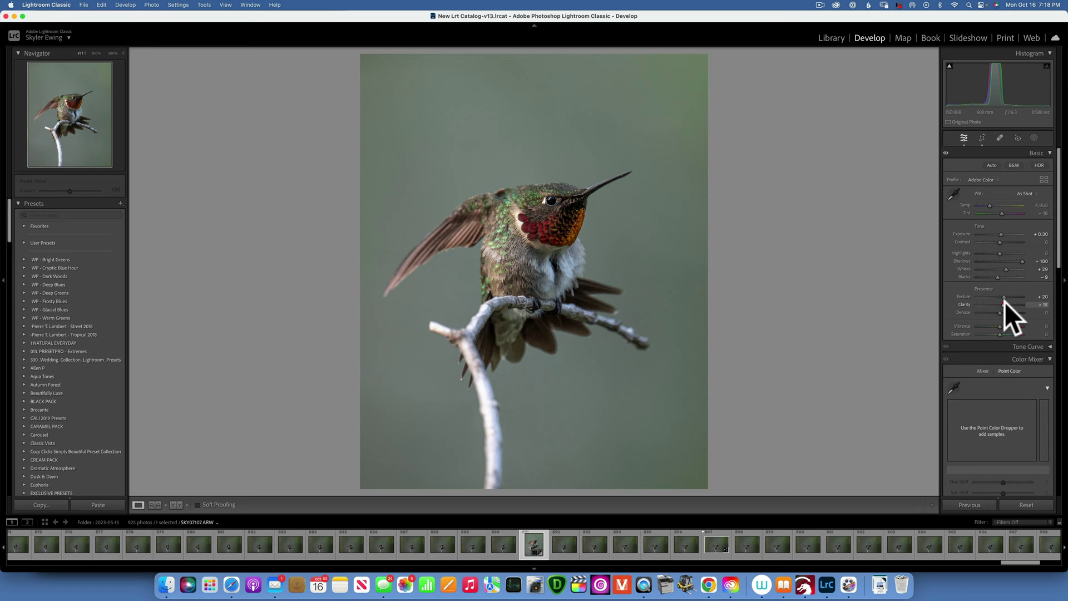
pyautogui.click(1004, 302)
pyautogui.click(1005, 324)
# Step: Sample the red throat feathers with Point Color and set their saturation shift to 18 and luminance shift to 54
pyautogui.scroll(-1, 939, 390)
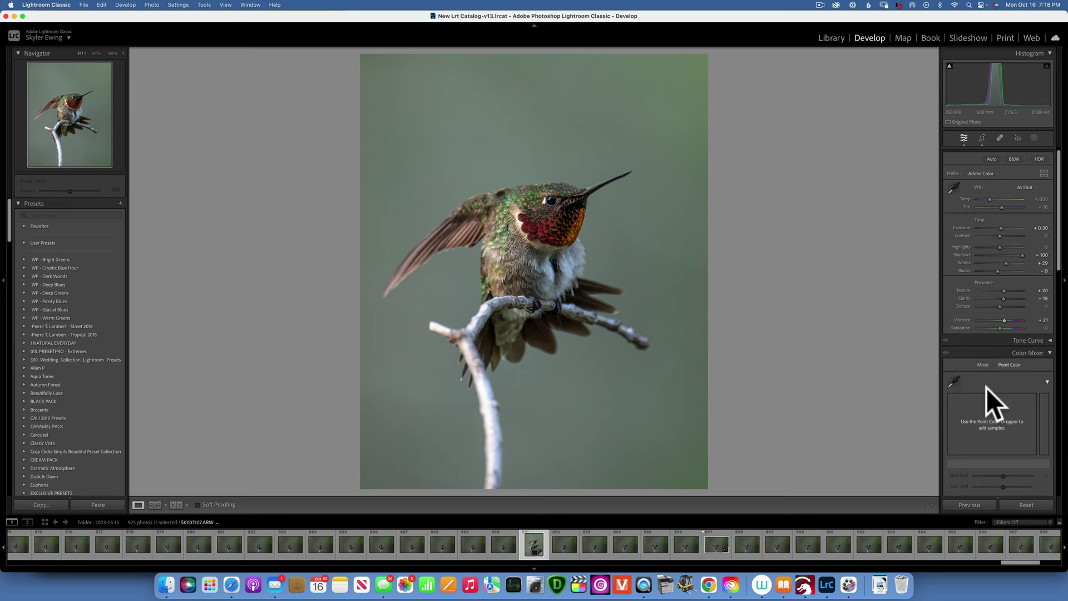
pyautogui.click(953, 383)
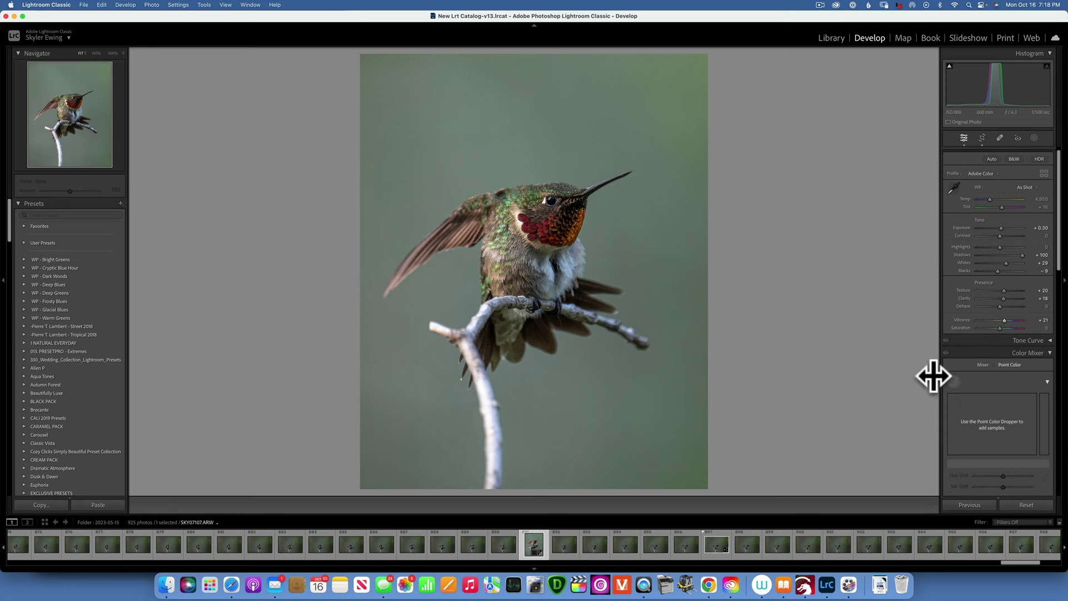
pyautogui.click(536, 228)
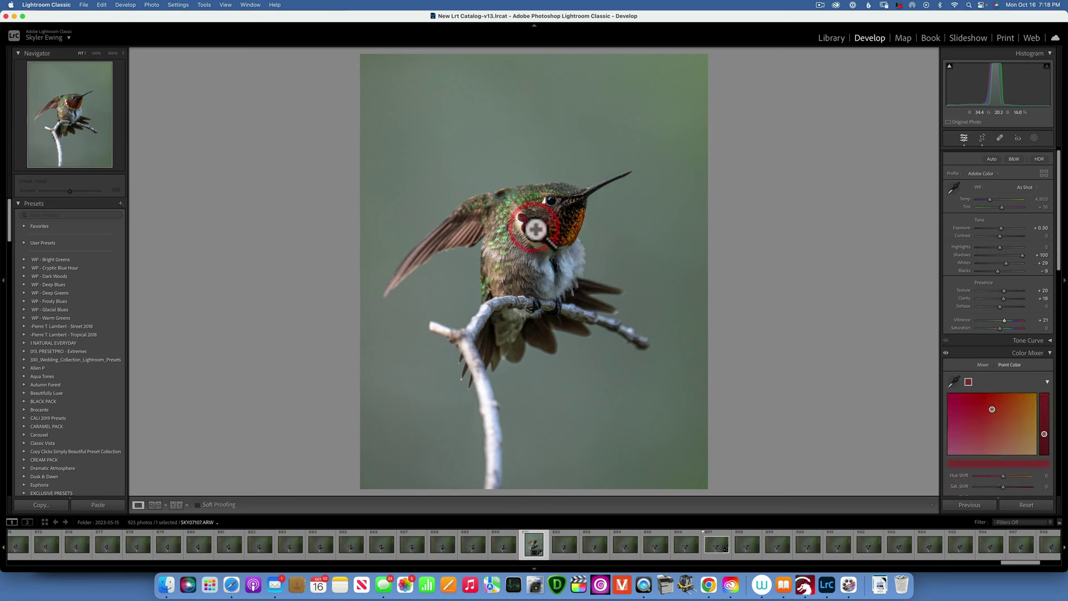
pyautogui.scroll(-4, 1000, 402)
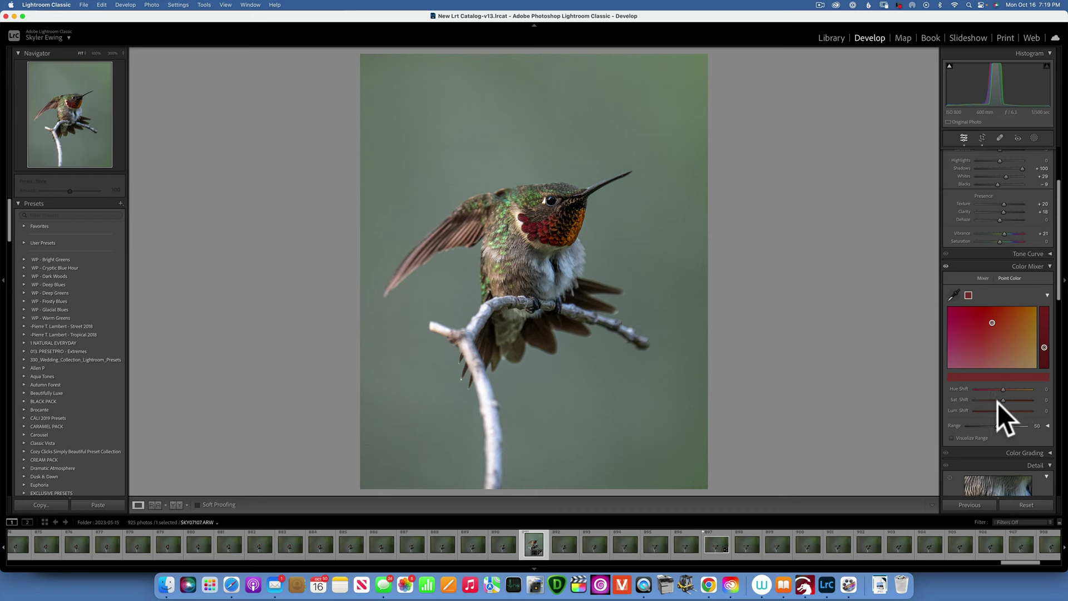
pyautogui.moveTo(1003, 399)
pyautogui.mouseDown()
pyautogui.moveTo(1043, 396)
pyautogui.moveTo(1006, 402)
pyautogui.mouseUp()
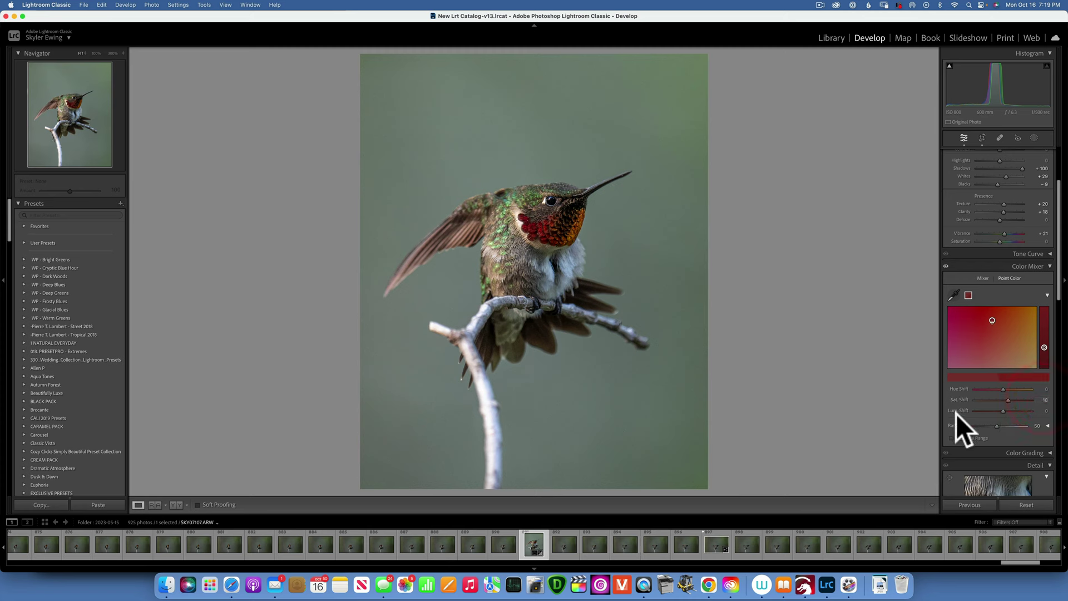
pyautogui.moveTo(1006, 409)
pyautogui.mouseDown()
pyautogui.moveTo(1030, 409)
pyautogui.moveTo(1017, 409)
pyautogui.mouseUp()
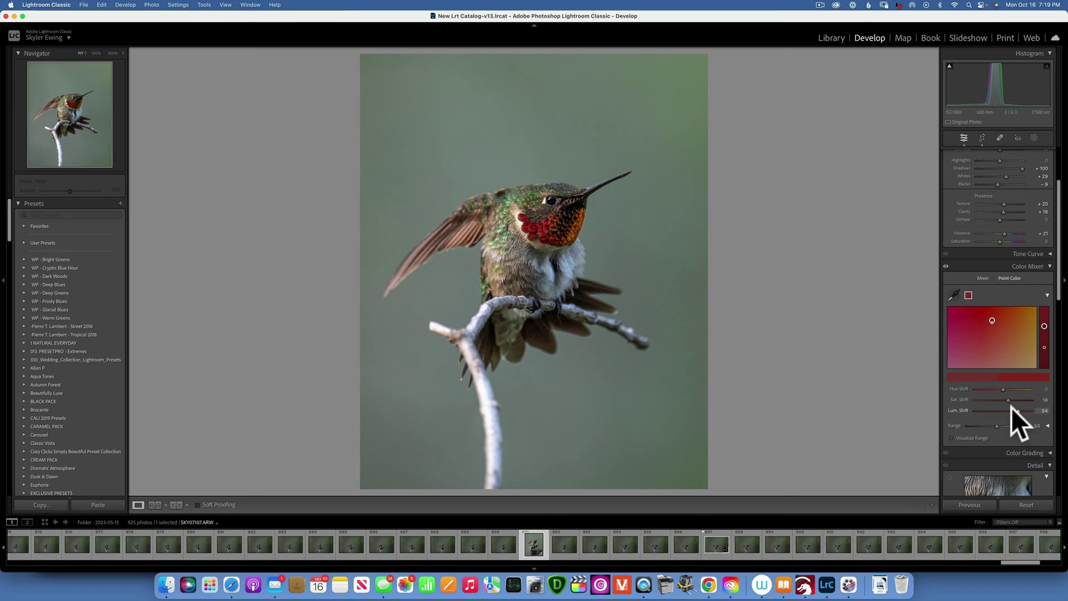
# Step: Sample the bird's green feathers with Point Color, set their saturation shift to 30, and show the before version for comparison
pyautogui.click(953, 294)
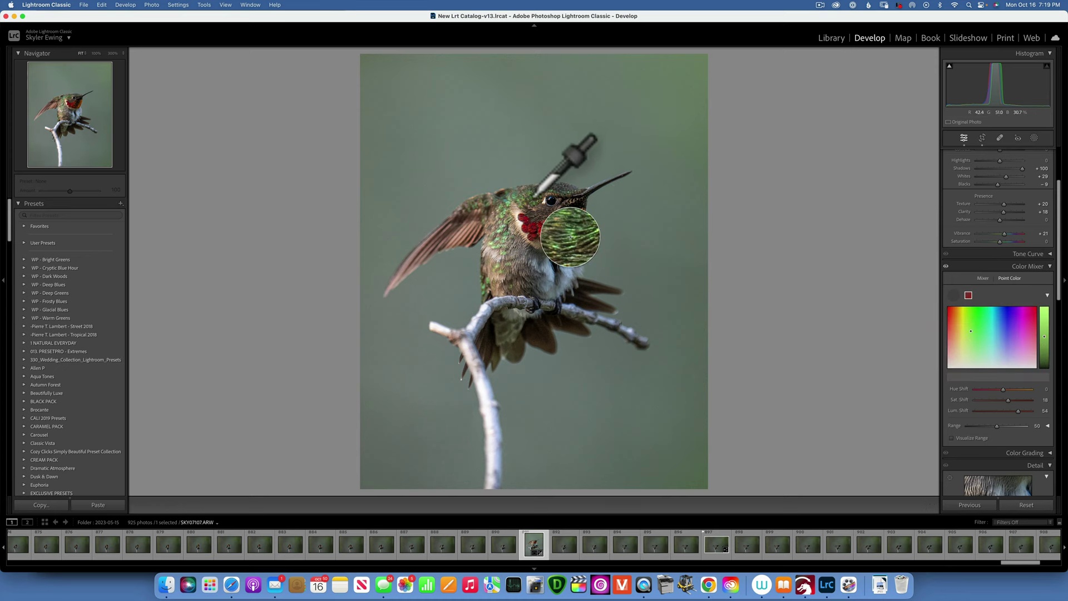
pyautogui.click(567, 237)
pyautogui.moveTo(1006, 401)
pyautogui.mouseDown()
pyautogui.moveTo(1007, 410)
pyautogui.moveTo(1011, 399)
pyautogui.mouseUp()
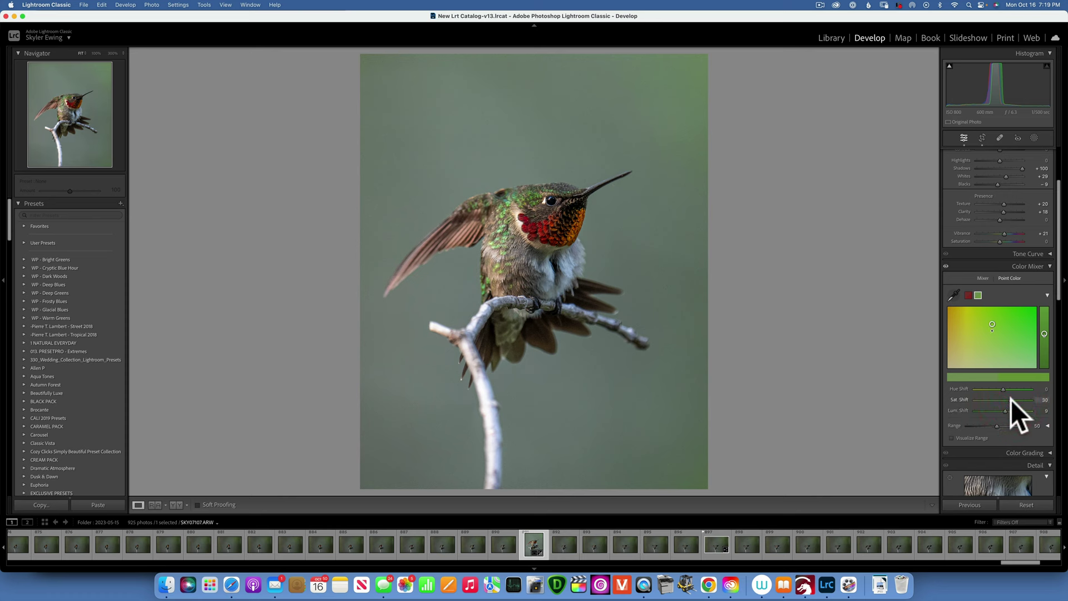
pyautogui.press('\\')
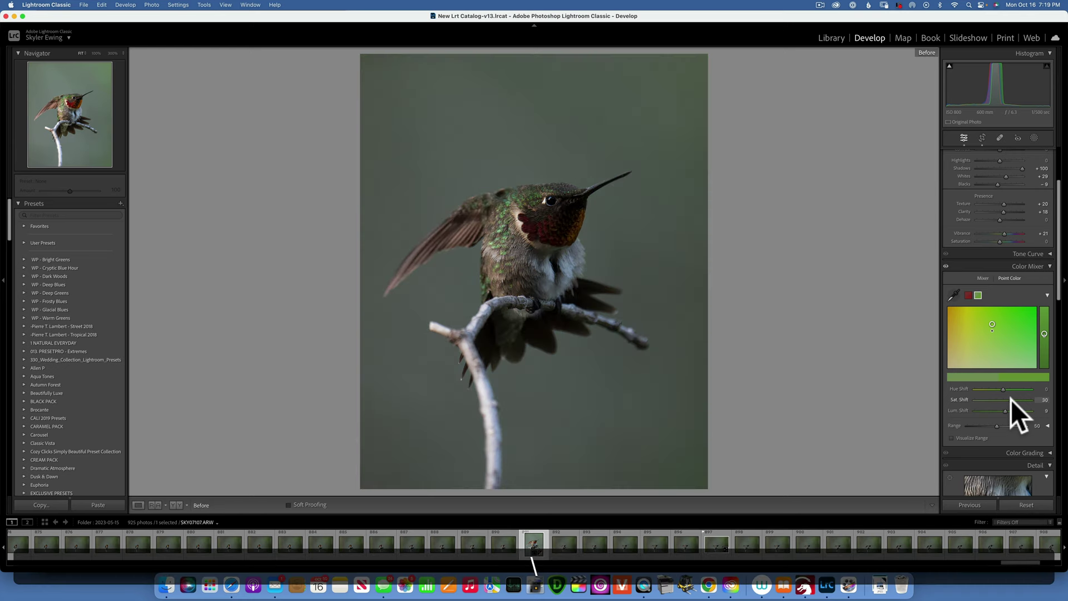
# Step: Return to the edited view, try a white balance sampled from the bird's white breast feathers, and undo it
pyautogui.press('\\')
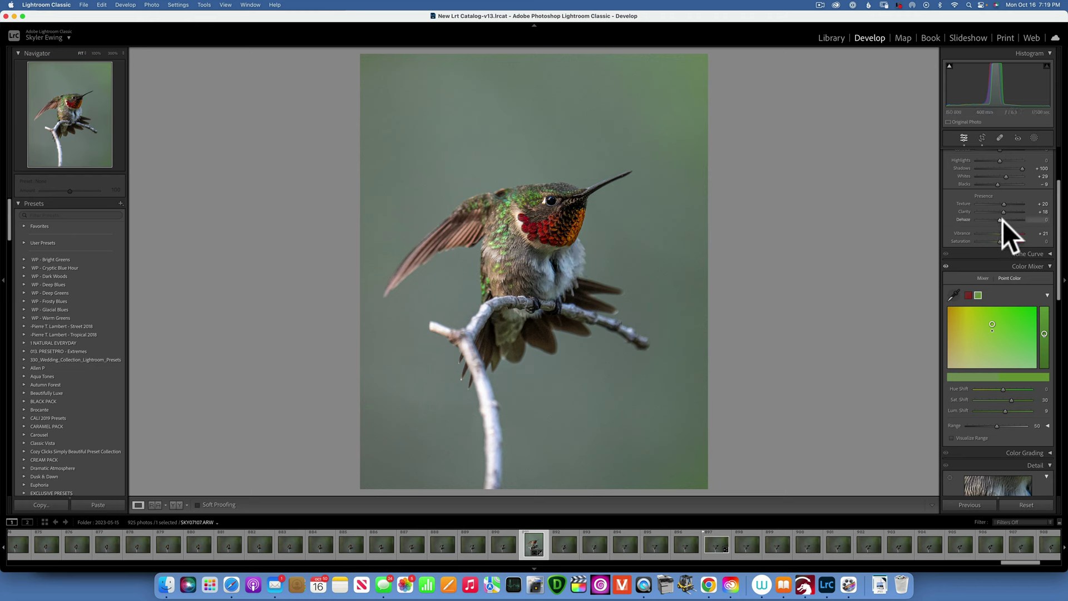
pyautogui.scroll(3, 992, 231)
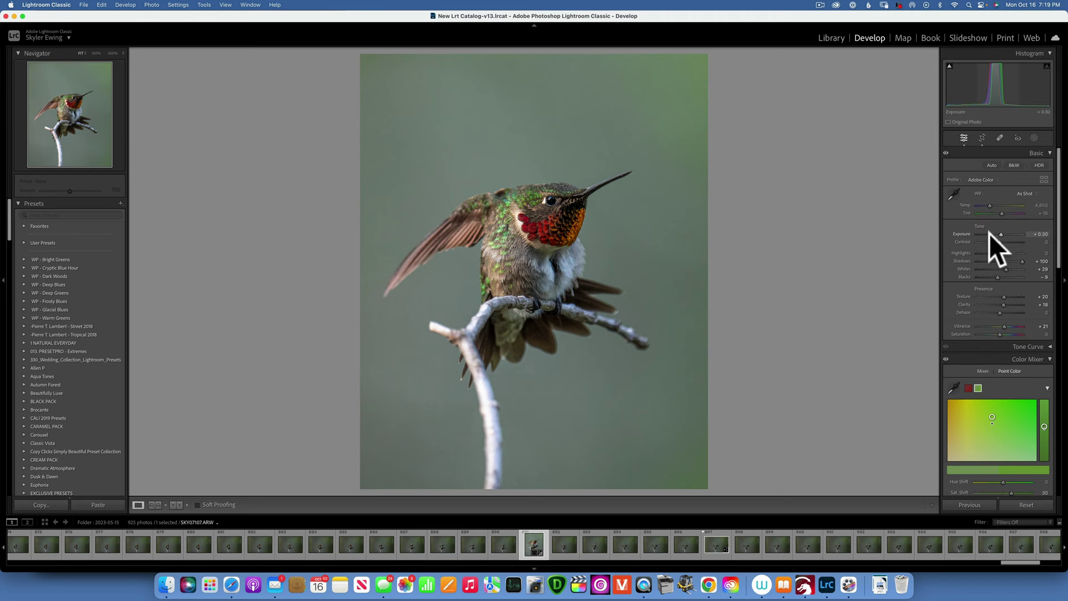
pyautogui.click(954, 193)
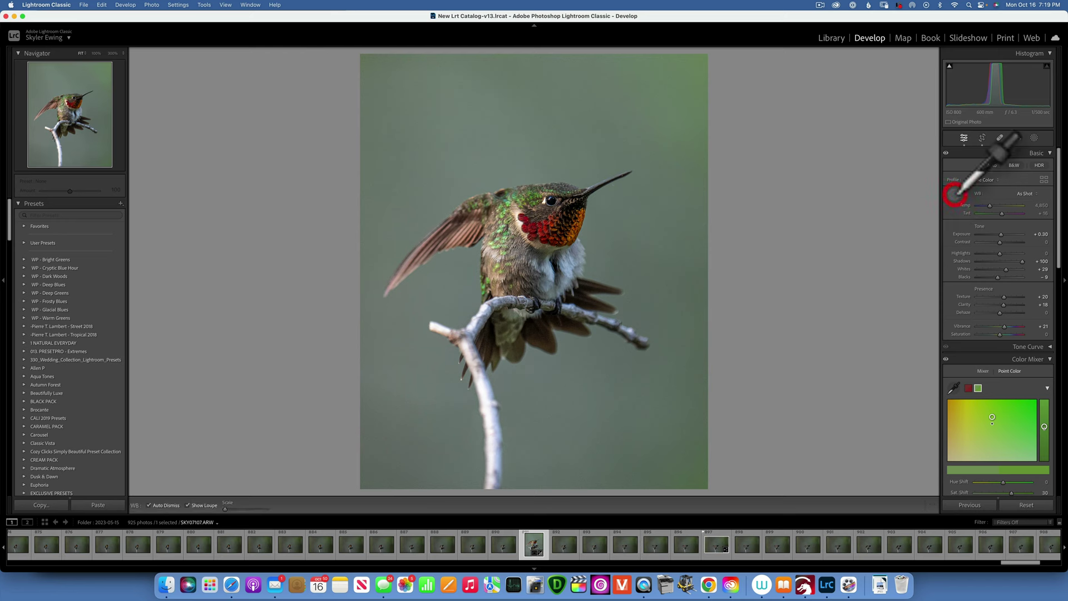
pyautogui.click(567, 271)
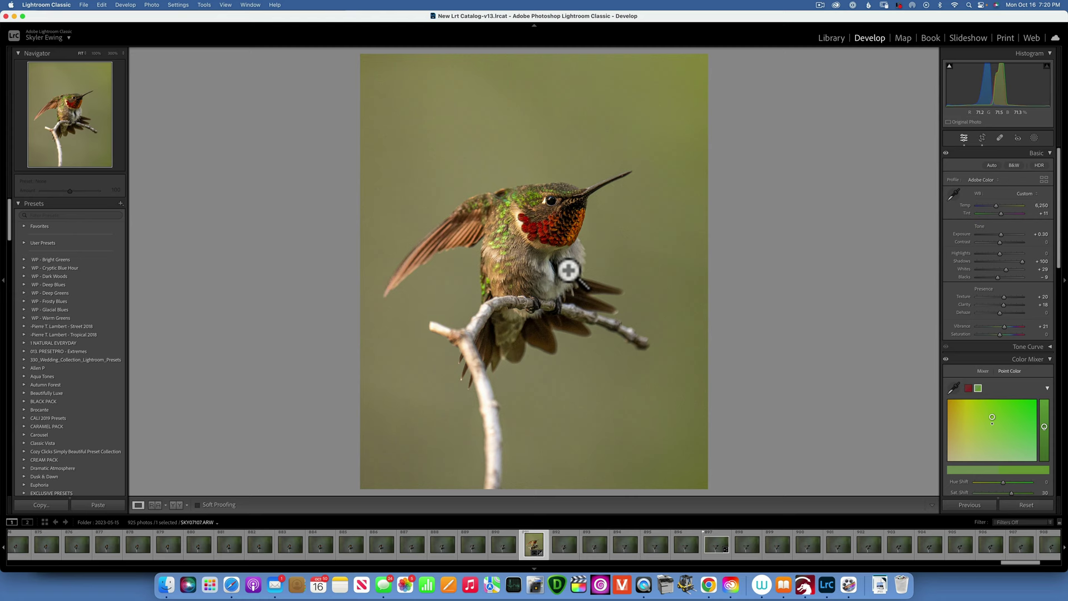
pyautogui.press('super+z')
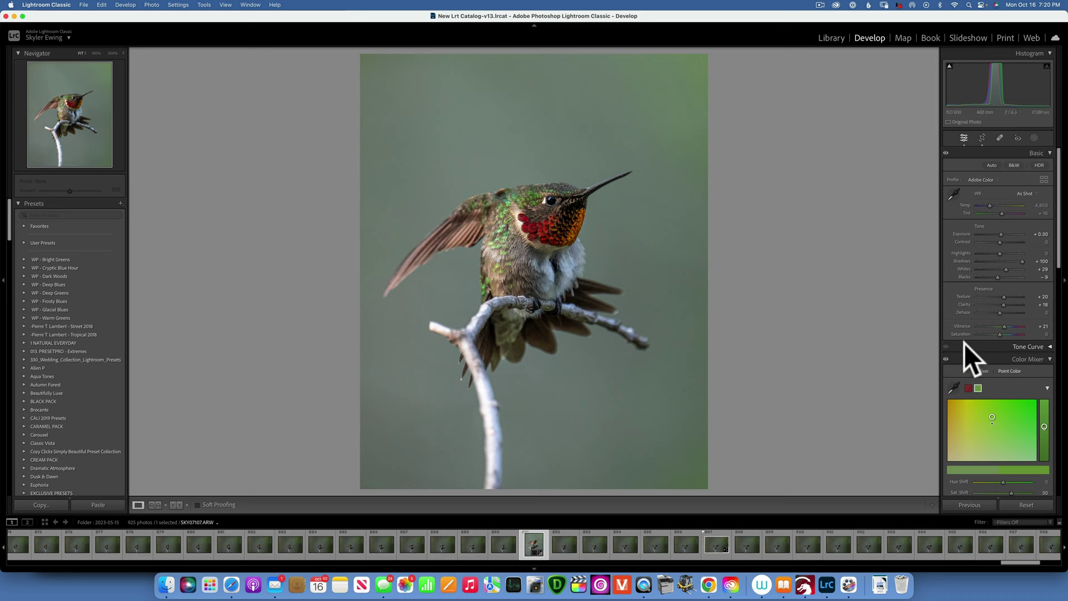
# Step: Sample the white breast feathers with Point Color, set their saturation shift to -81, and compare with the before version
pyautogui.scroll(-3, 964, 342)
pyautogui.click(954, 303)
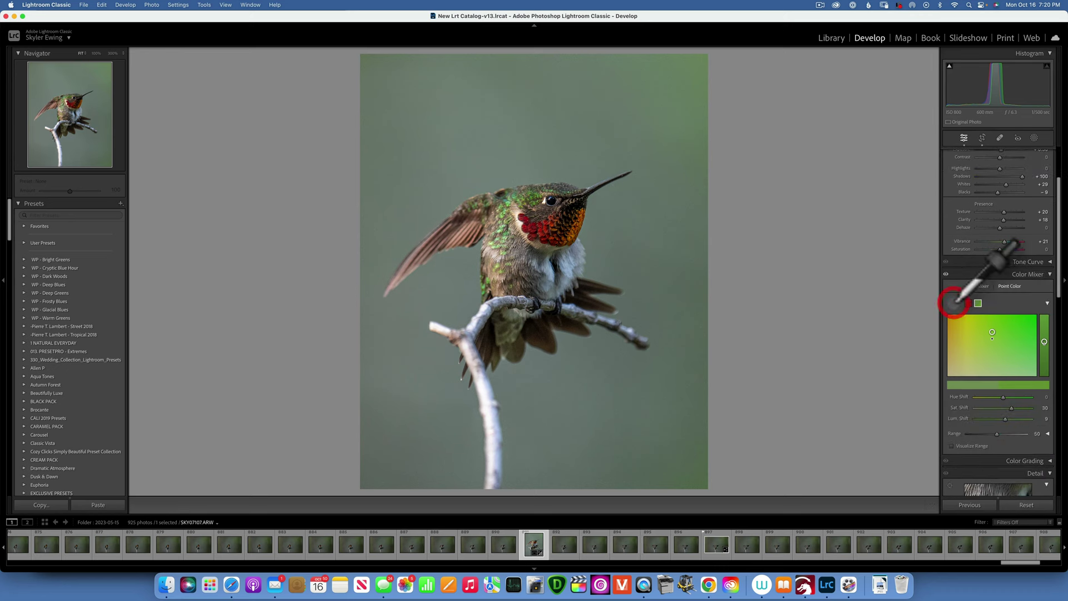
pyautogui.click(569, 271)
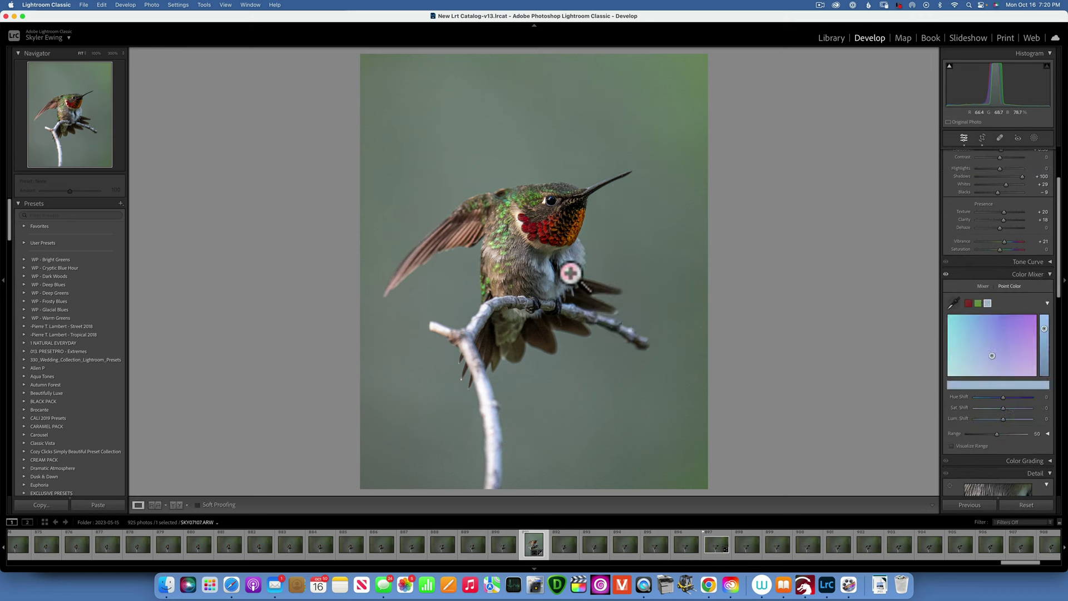
pyautogui.scroll(-1, 992, 376)
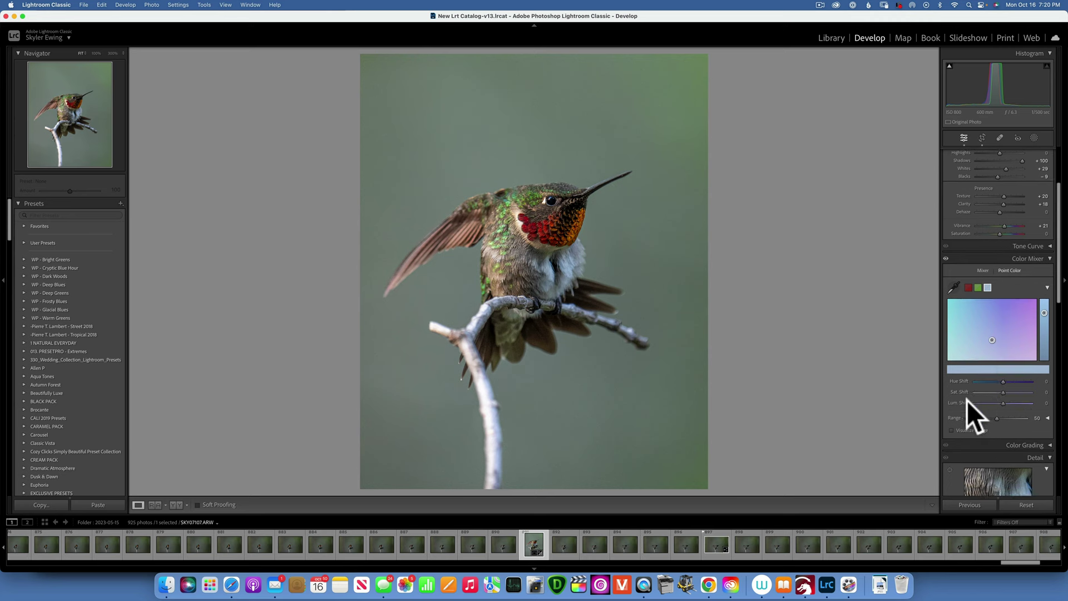
pyautogui.moveTo(1002, 391); pyautogui.dragTo(978, 392)
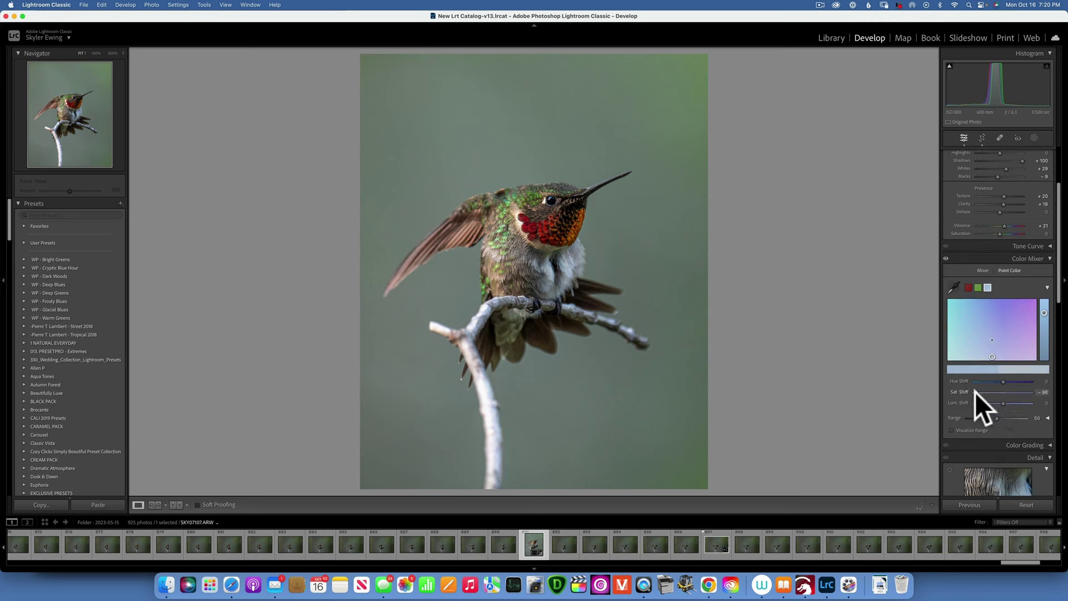
pyautogui.moveTo(972, 392); pyautogui.dragTo(980, 393)
pyautogui.press('\\')
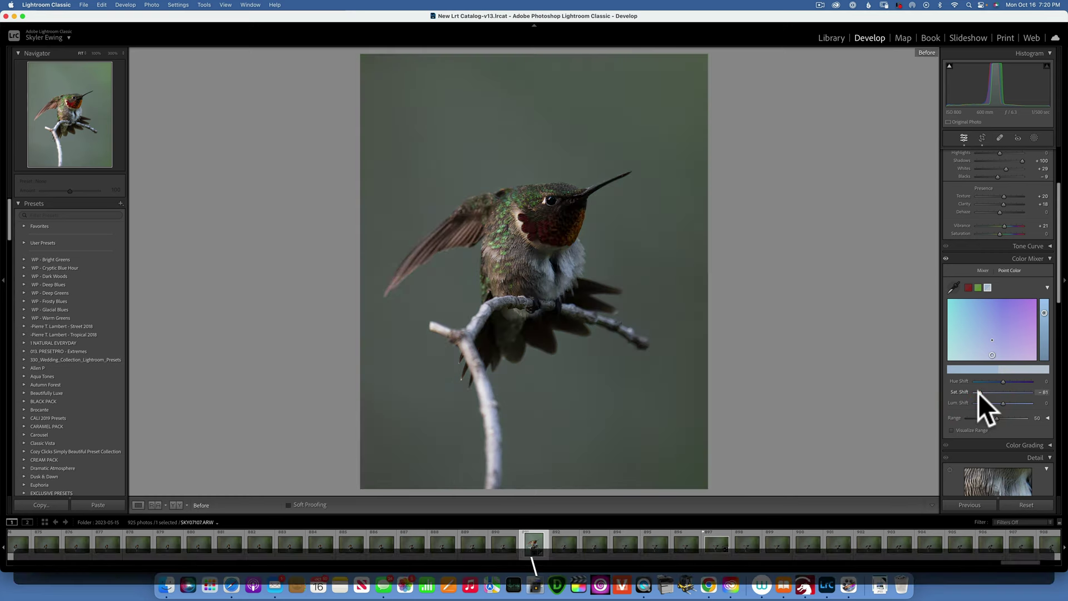
pyautogui.press('\\')
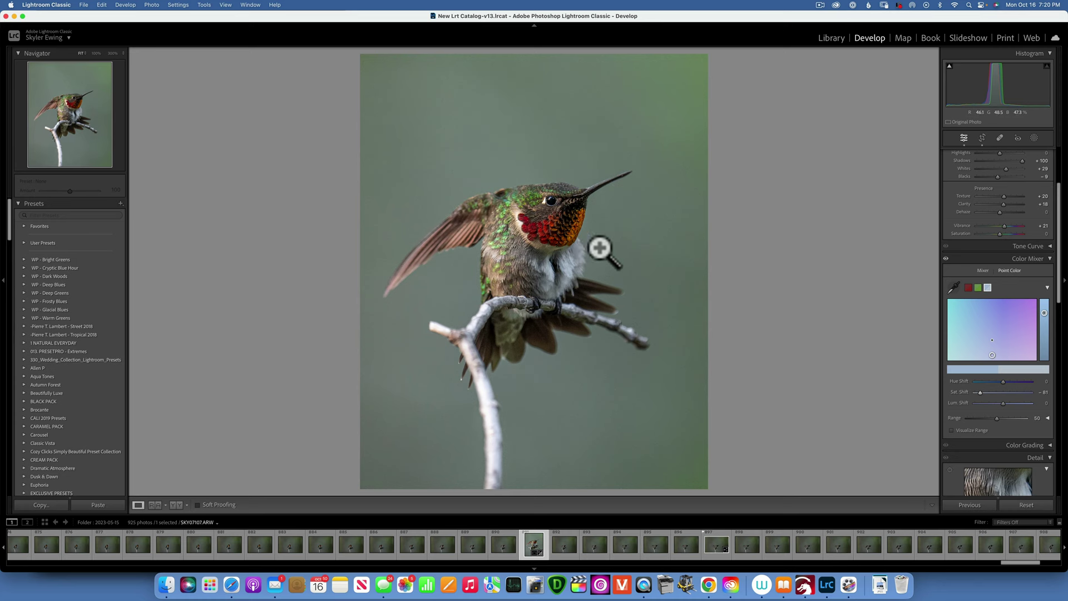
# Step: Create a mask selecting the background and lower its exposure to -0.37
pyautogui.click(1032, 137)
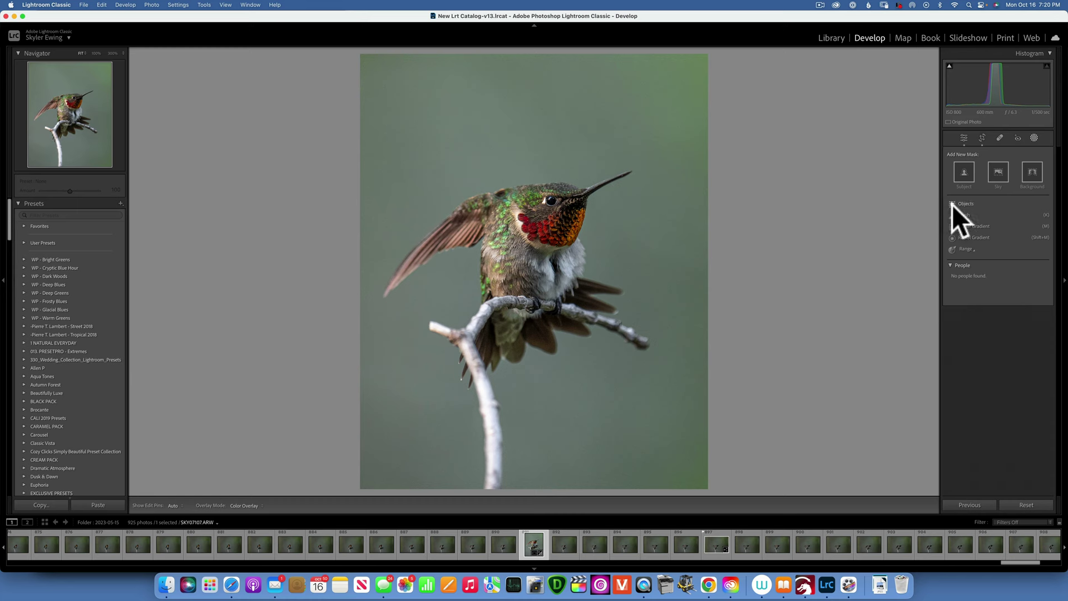
pyautogui.click(1036, 171)
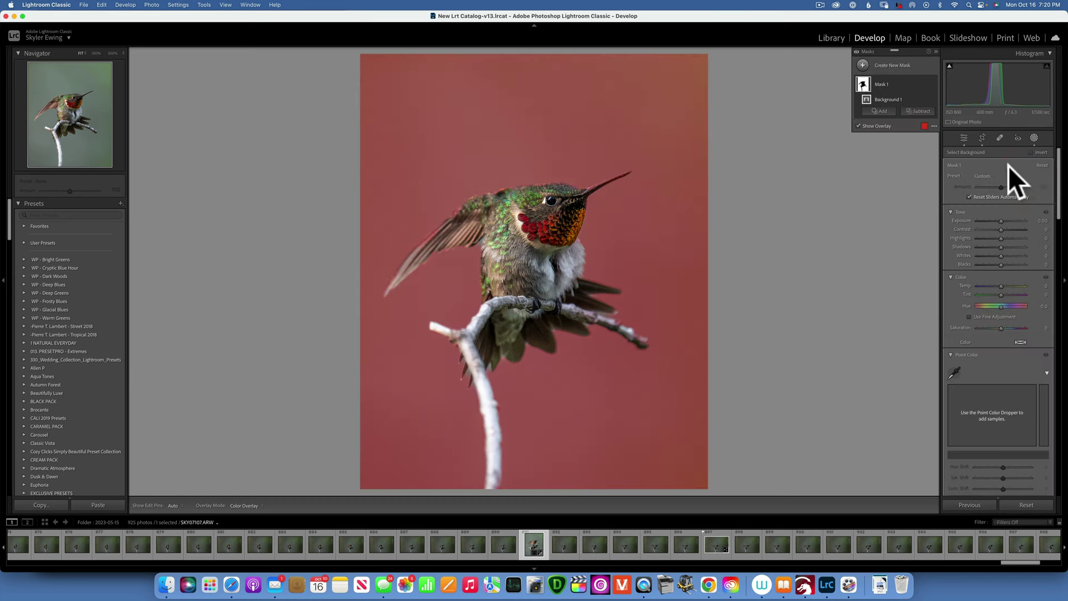
pyautogui.moveTo(1000, 219); pyautogui.dragTo(999, 219)
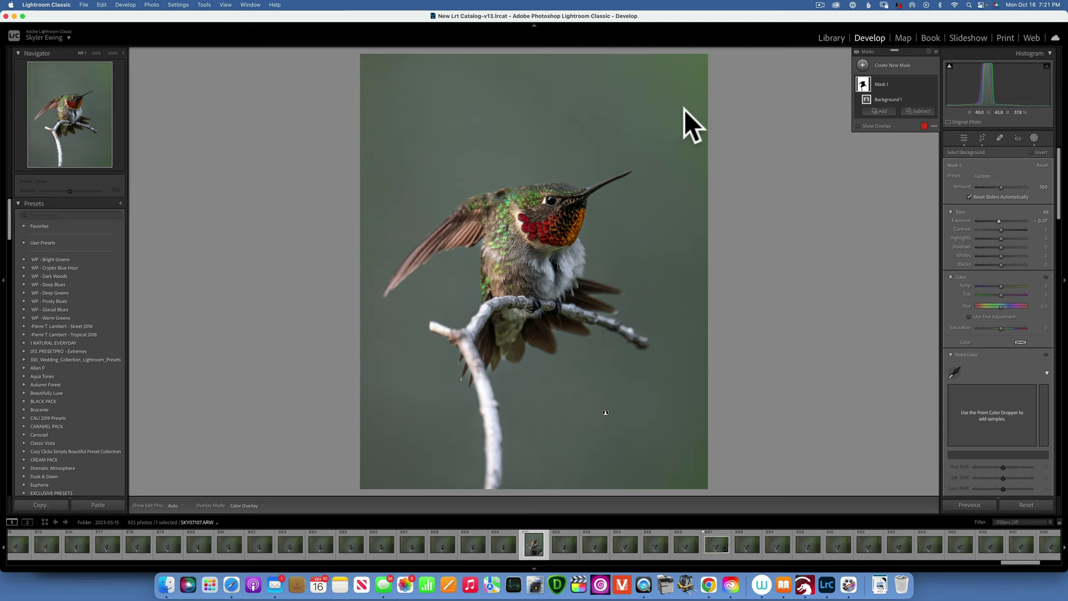
# Step: Inspect the upper background at 100%, add a second background mask, and hide its red overlay
pyautogui.click(95, 52)
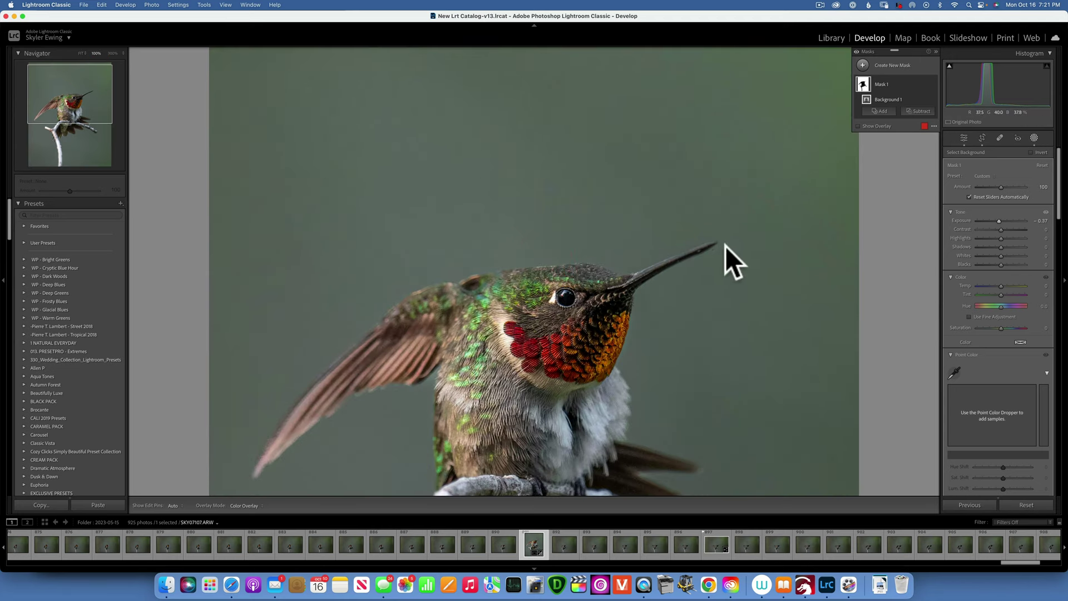
pyautogui.click(715, 195)
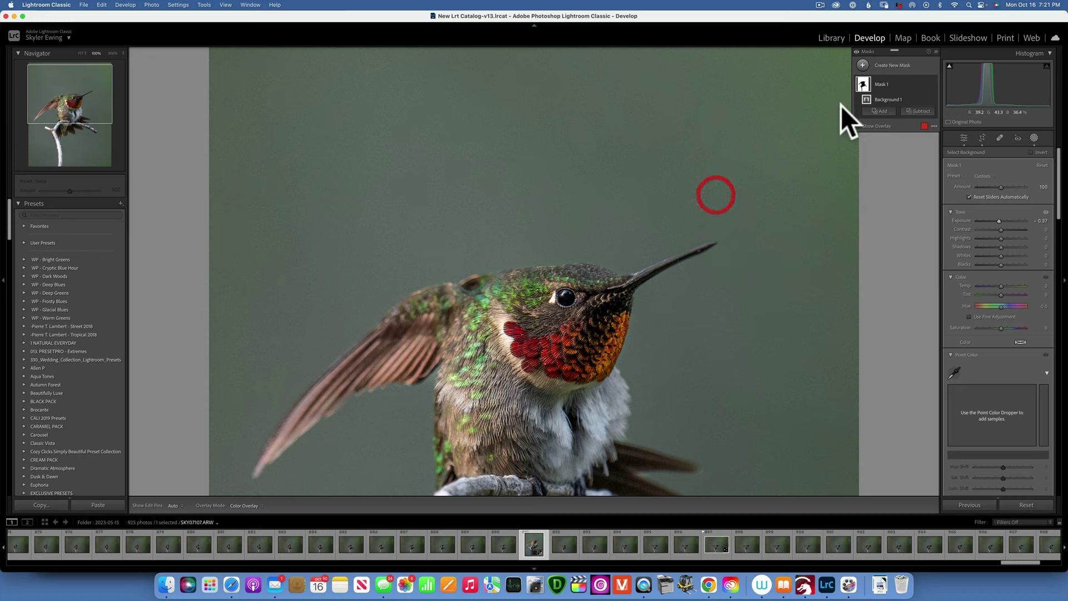
pyautogui.click(774, 149)
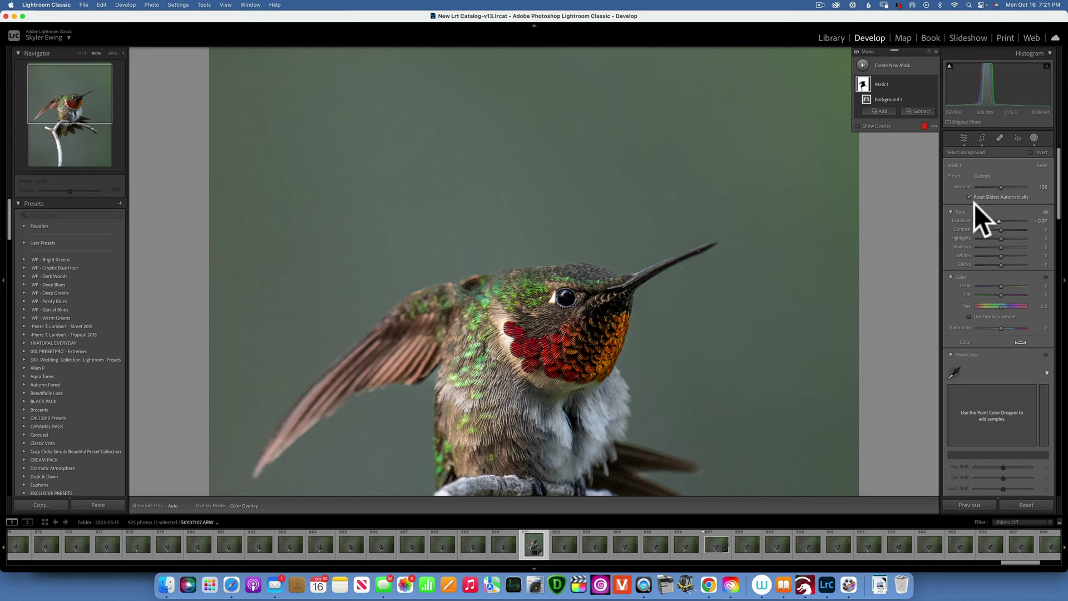
pyautogui.moveTo(78, 72); pyautogui.dragTo(86, 87)
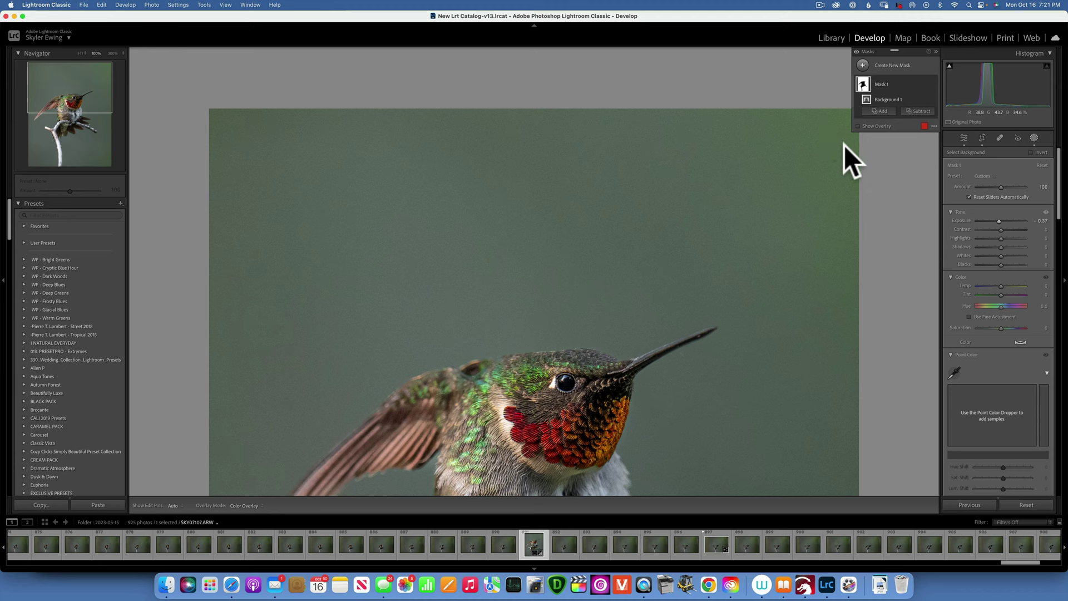
pyautogui.click(862, 65)
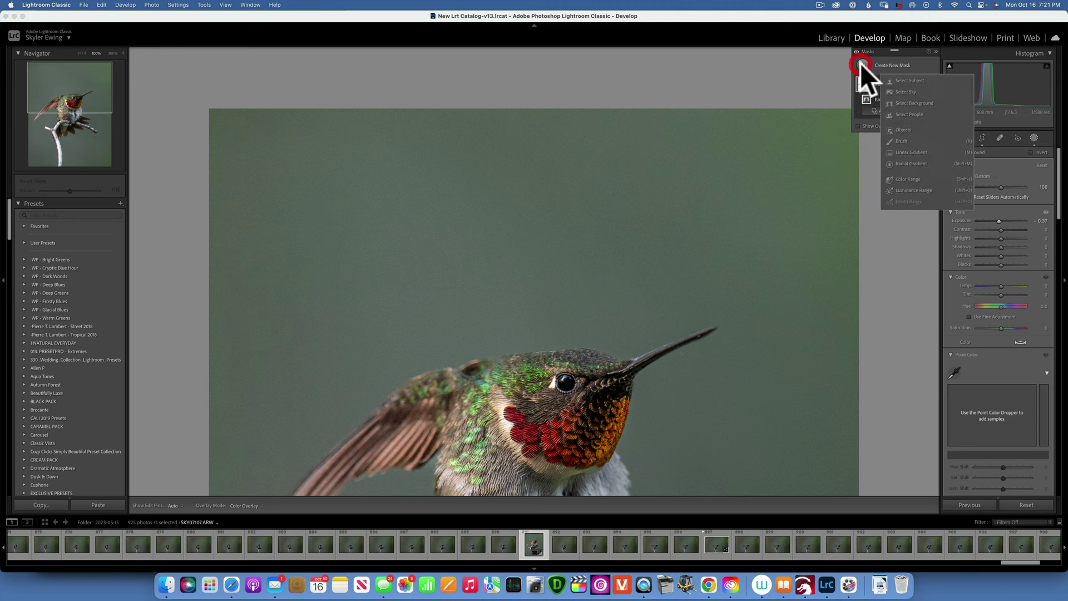
pyautogui.click(915, 102)
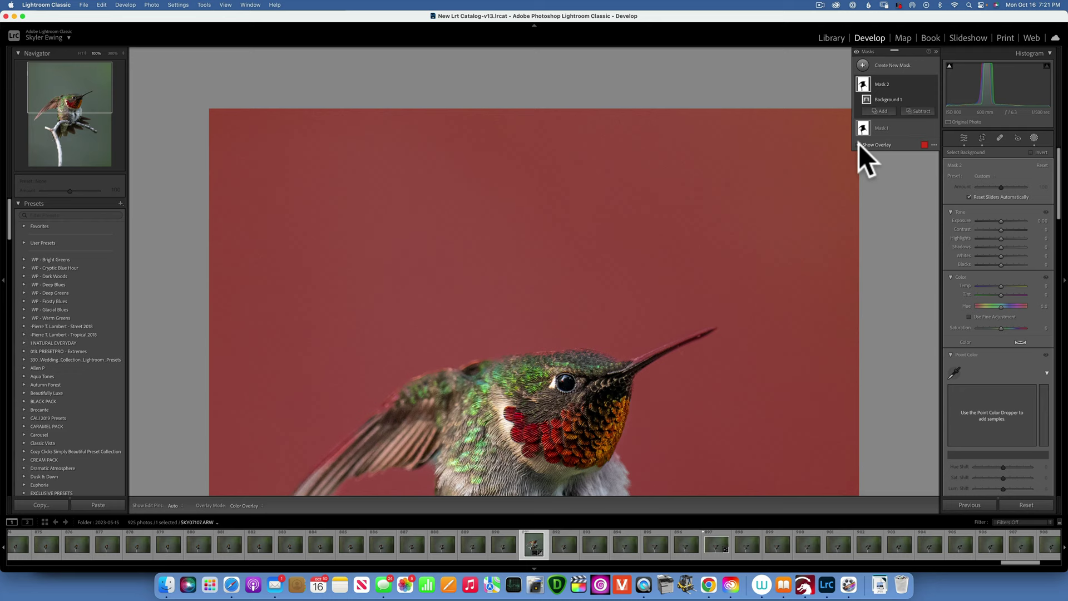
pyautogui.click(859, 144)
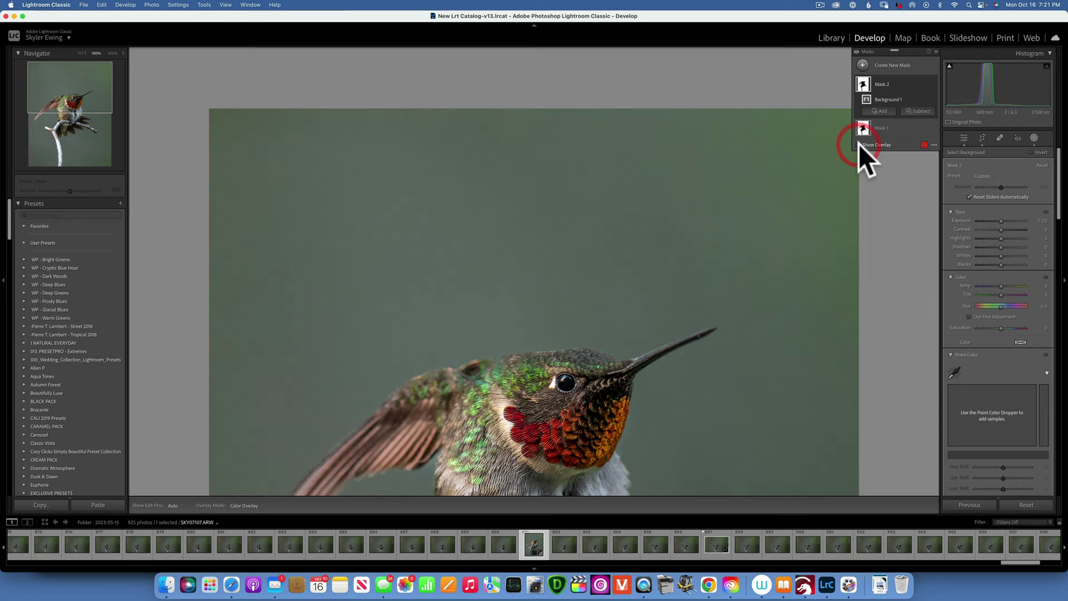
# Step: Sample the green patch at the photo's upper right edge with Point Color and set hue shift to 60 and saturation shift to -97
pyautogui.click(955, 372)
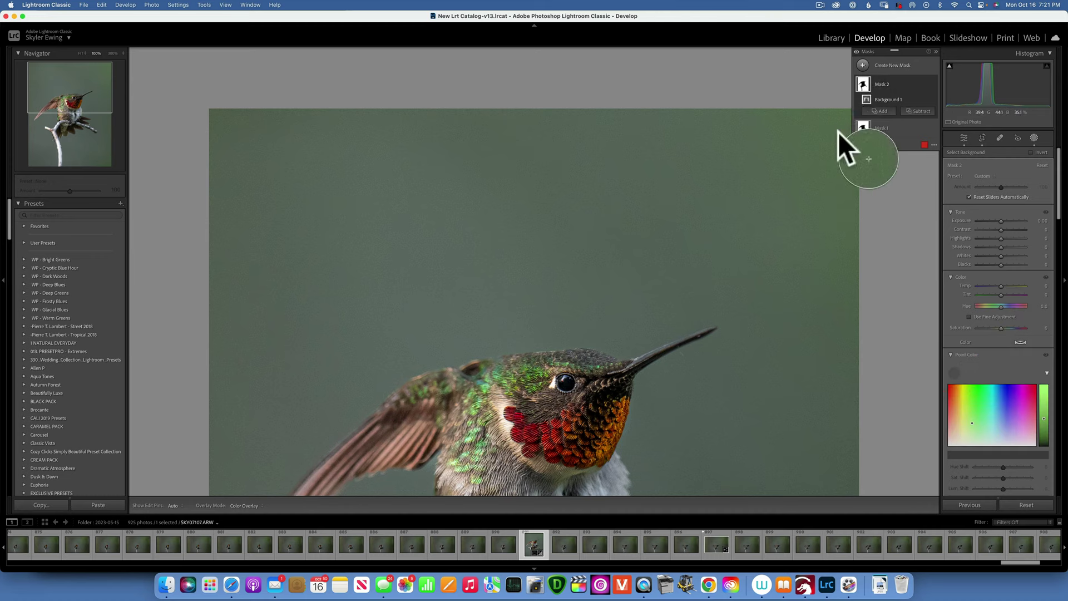
pyautogui.click(838, 131)
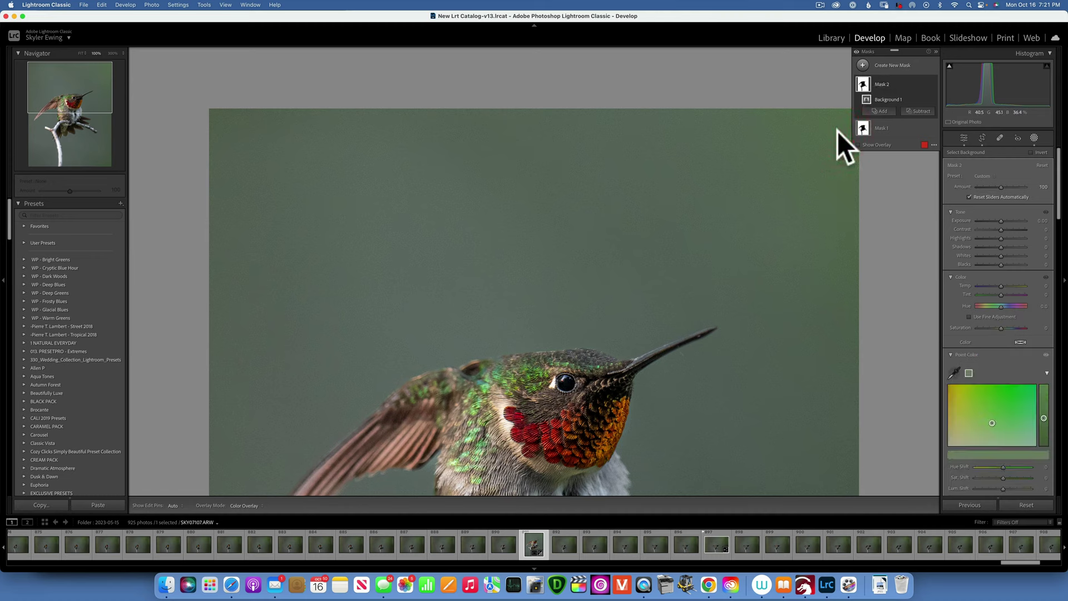
pyautogui.scroll(-1, 1003, 479)
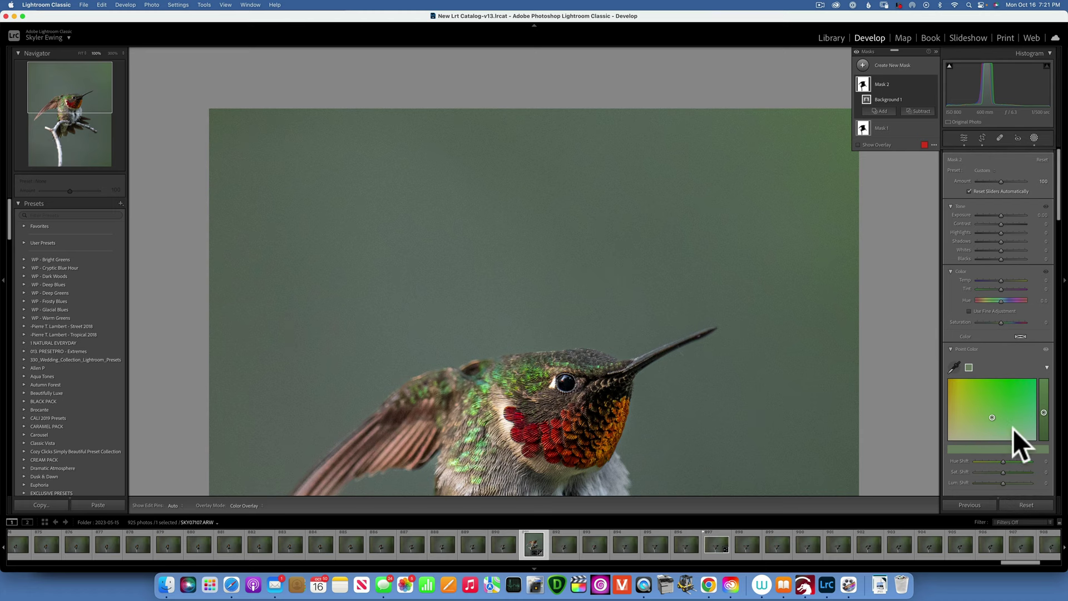
pyautogui.moveTo(1003, 461); pyautogui.dragTo(1019, 460)
pyautogui.moveTo(1003, 471); pyautogui.dragTo(975, 469)
# Step: Compare the background with Mask 2 hidden and shown, both at 100% and with the whole photo in view
pyautogui.click(932, 83)
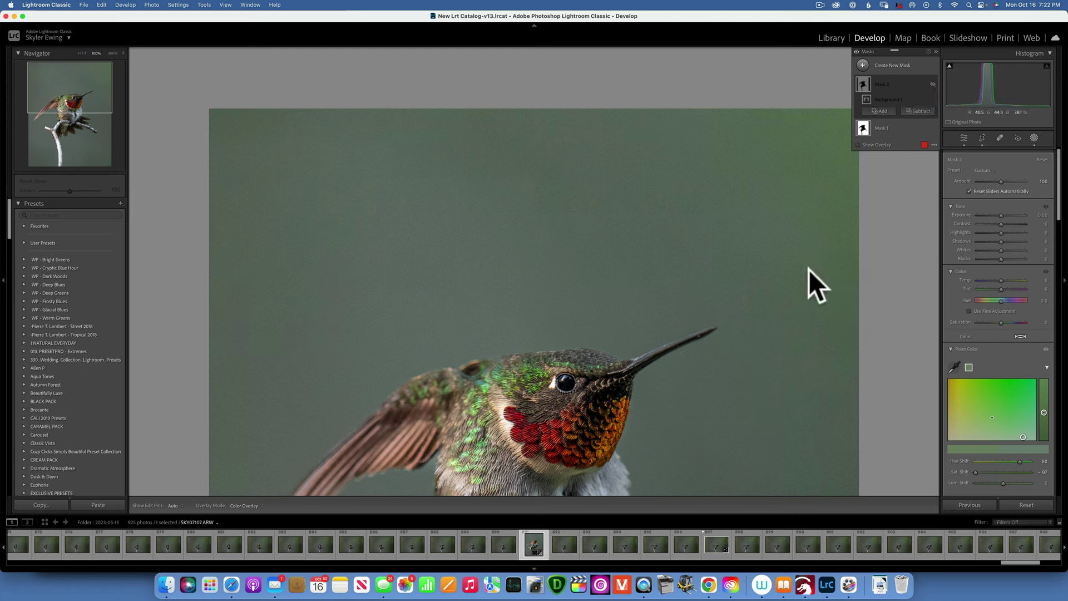
pyautogui.click(932, 84)
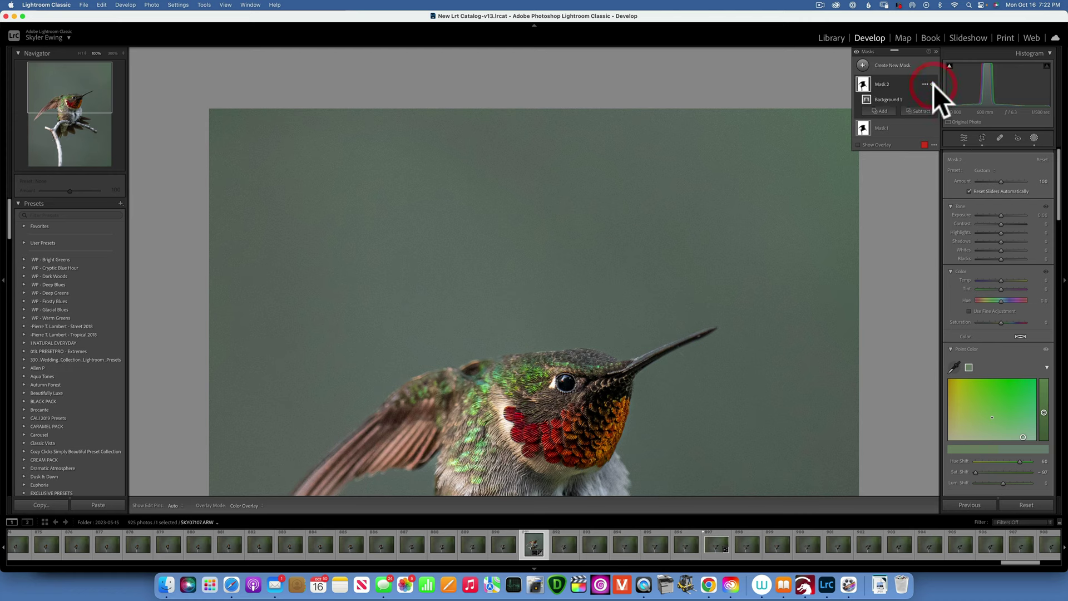
pyautogui.click(934, 82)
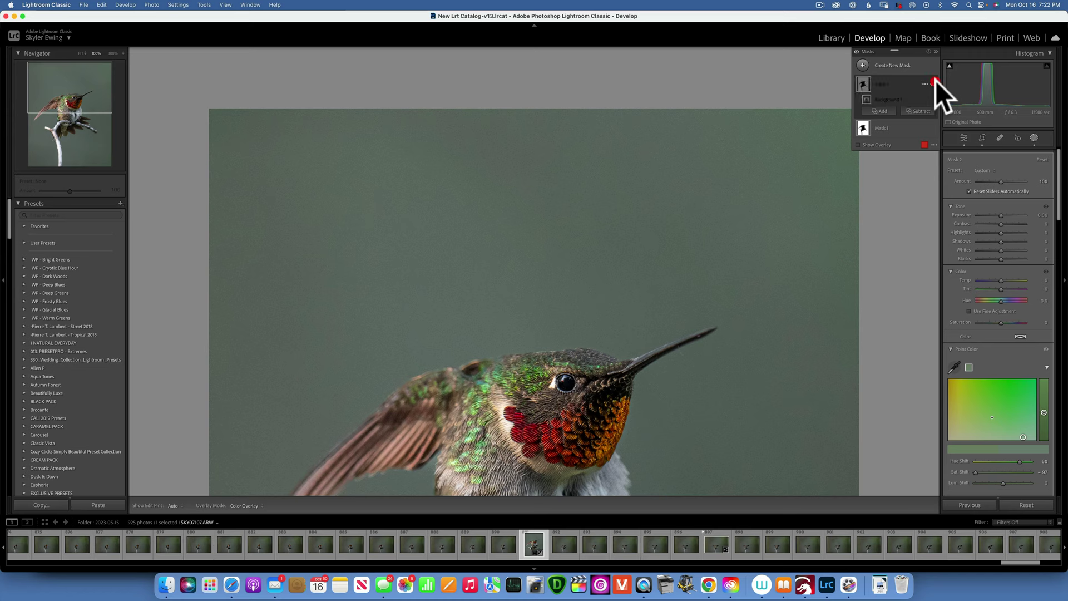
pyautogui.click(934, 83)
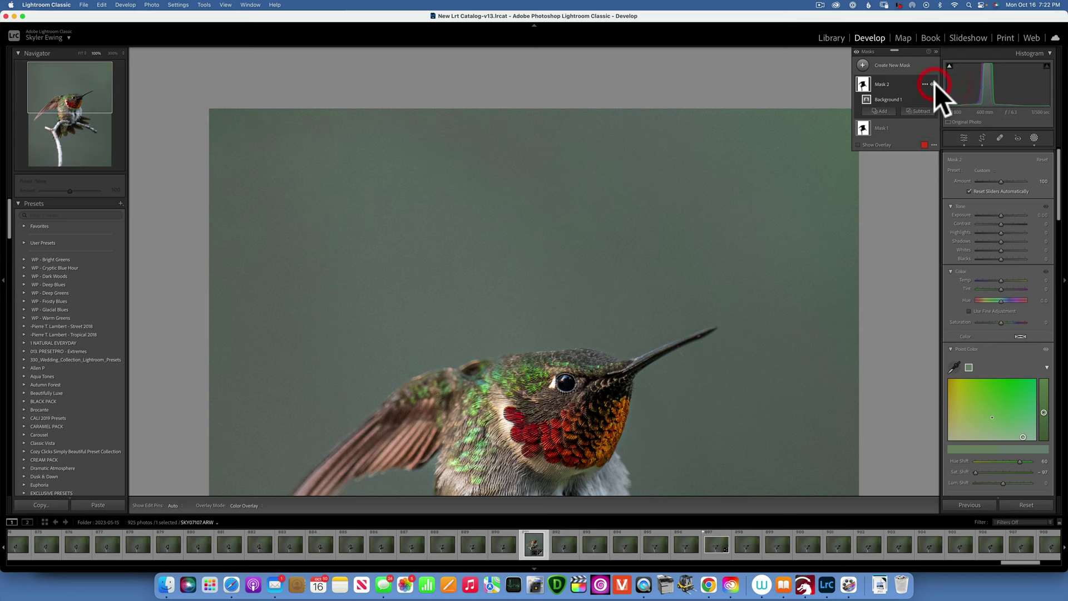
pyautogui.click(81, 53)
pyautogui.moveTo(903, 76)
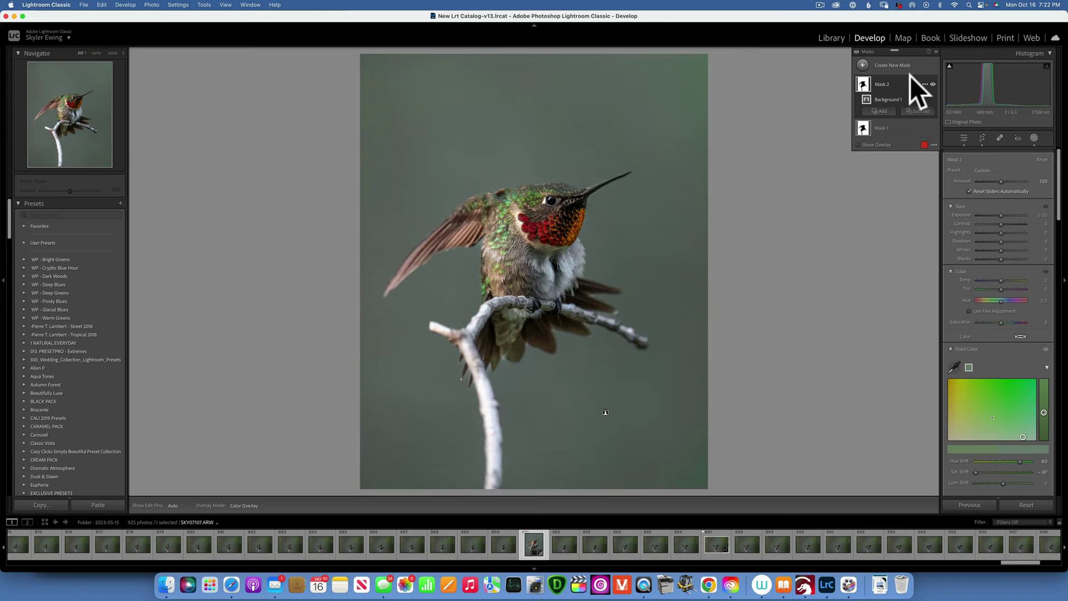
pyautogui.click(929, 84)
pyautogui.click(881, 84)
pyautogui.click(882, 83)
# Step: Reduce the saturation shift of Mask 2's green background sample slightly further and leave masking
pyautogui.scroll(-1, 1001, 315)
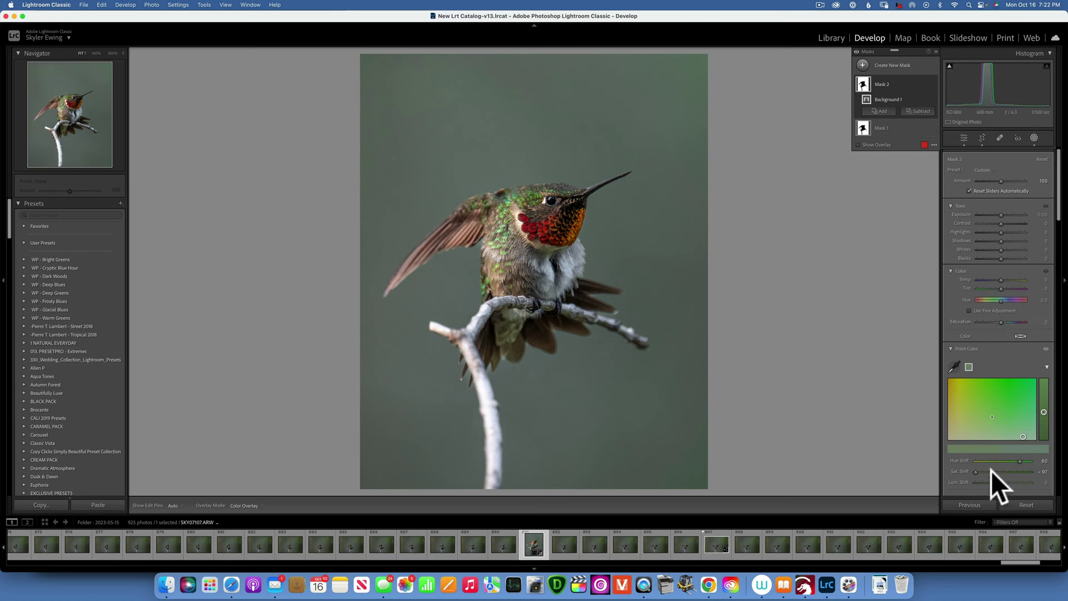
pyautogui.moveTo(975, 471); pyautogui.dragTo(973, 470)
pyautogui.click(1032, 135)
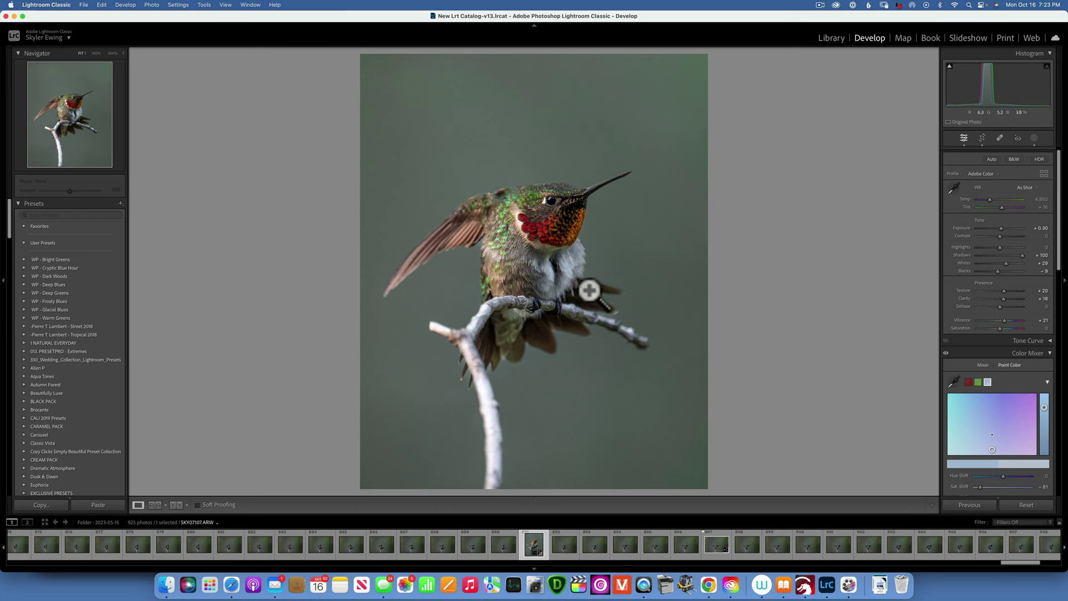
# Step: Reopen masking, add a mask selecting the subject, and lower its exposure to -0.98
pyautogui.click(1034, 138)
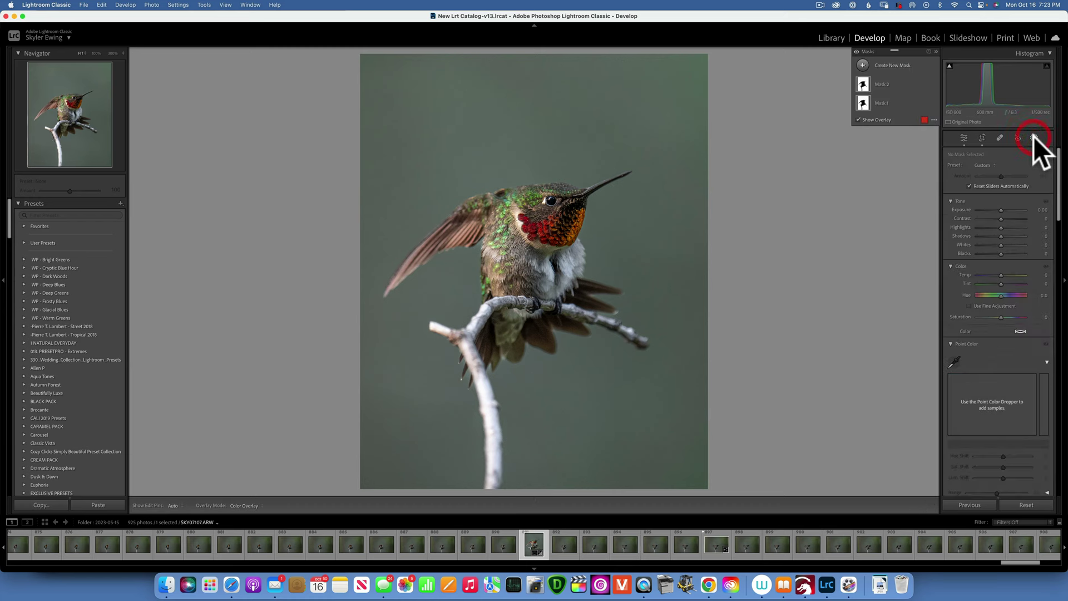
pyautogui.click(863, 65)
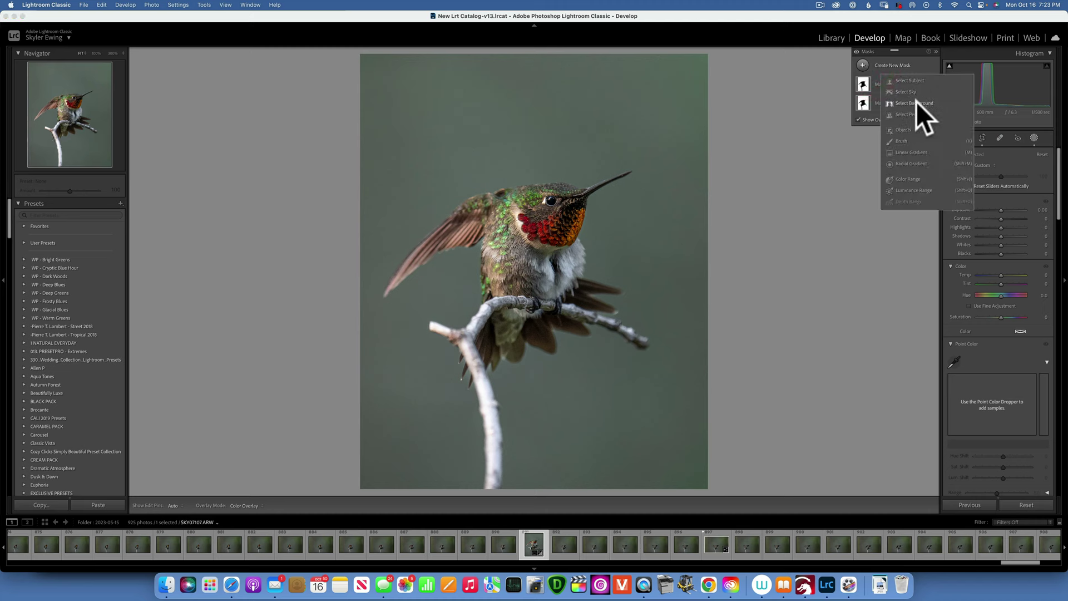
pyautogui.click(906, 79)
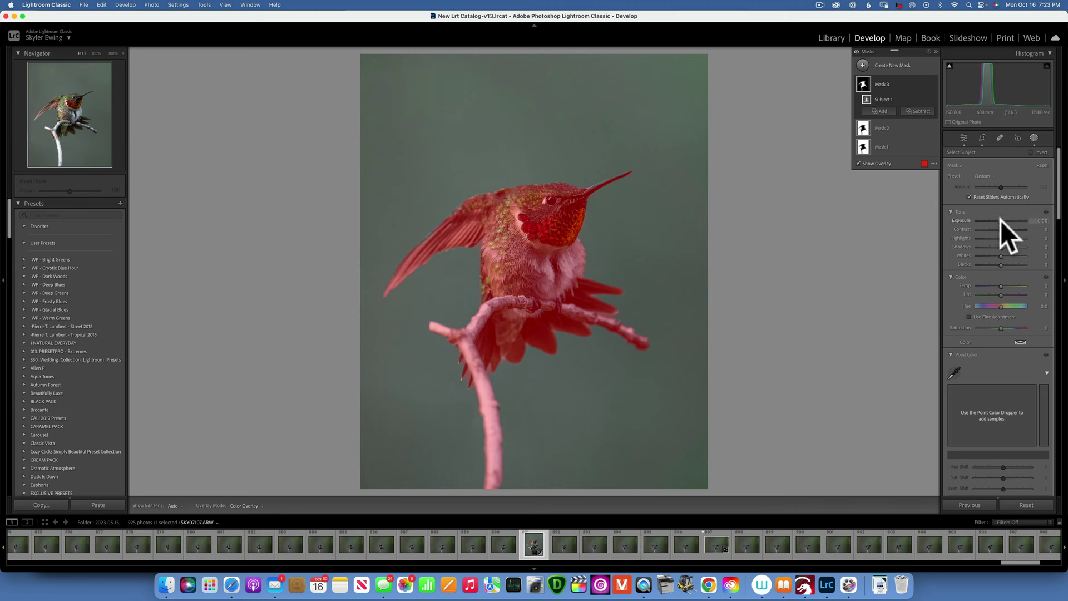
pyautogui.moveTo(1000, 218); pyautogui.dragTo(995, 218)
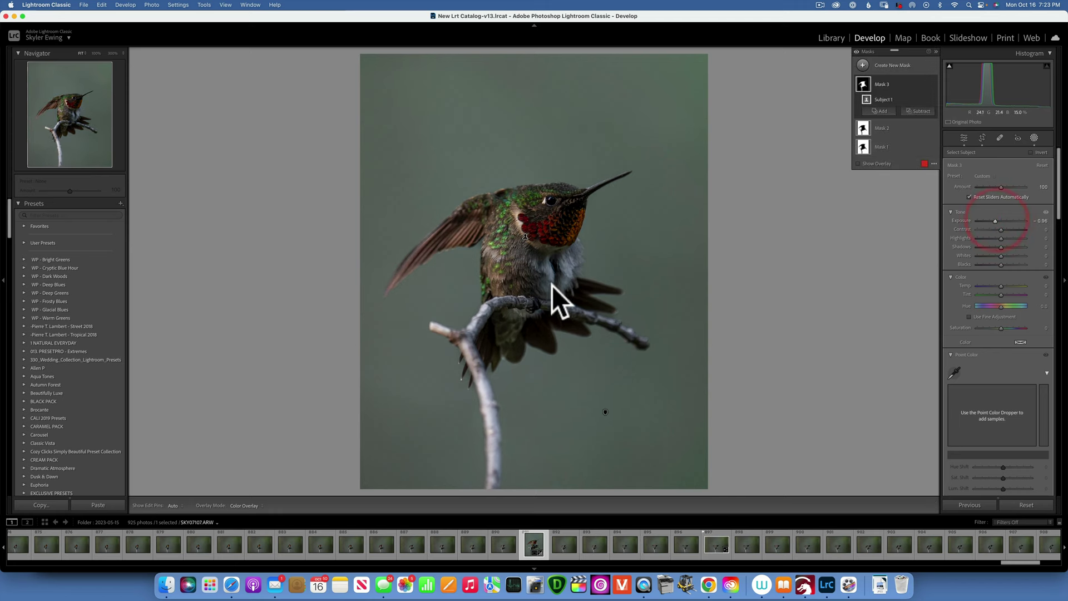
# Step: Subtract the bird and the branch around its feet from Mask 3 with a brush, guided by the red mask overlay
pyautogui.click(921, 111)
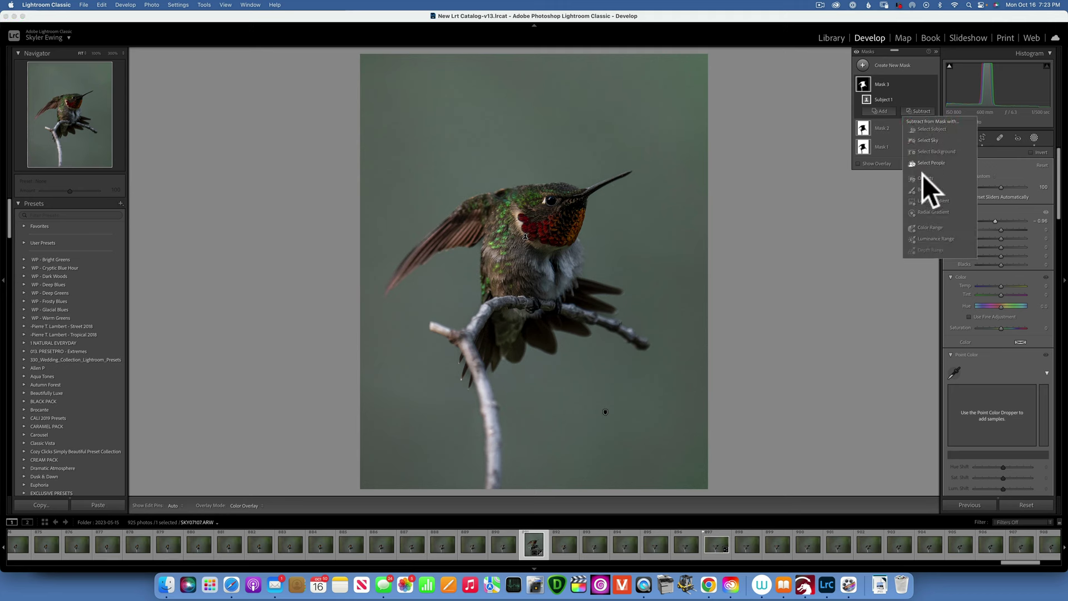
pyautogui.click(917, 189)
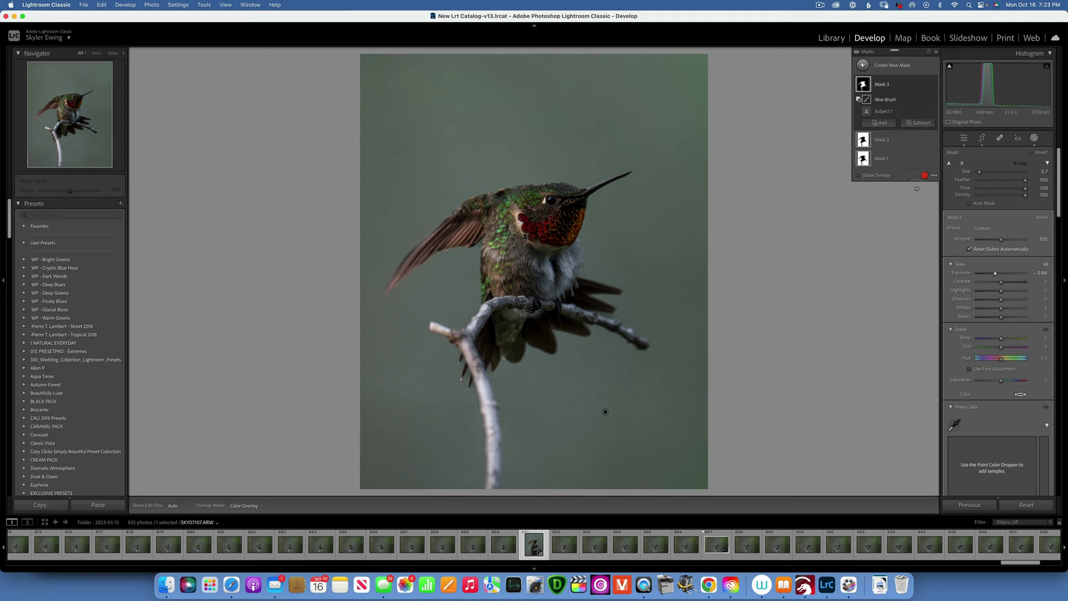
pyautogui.press('h')
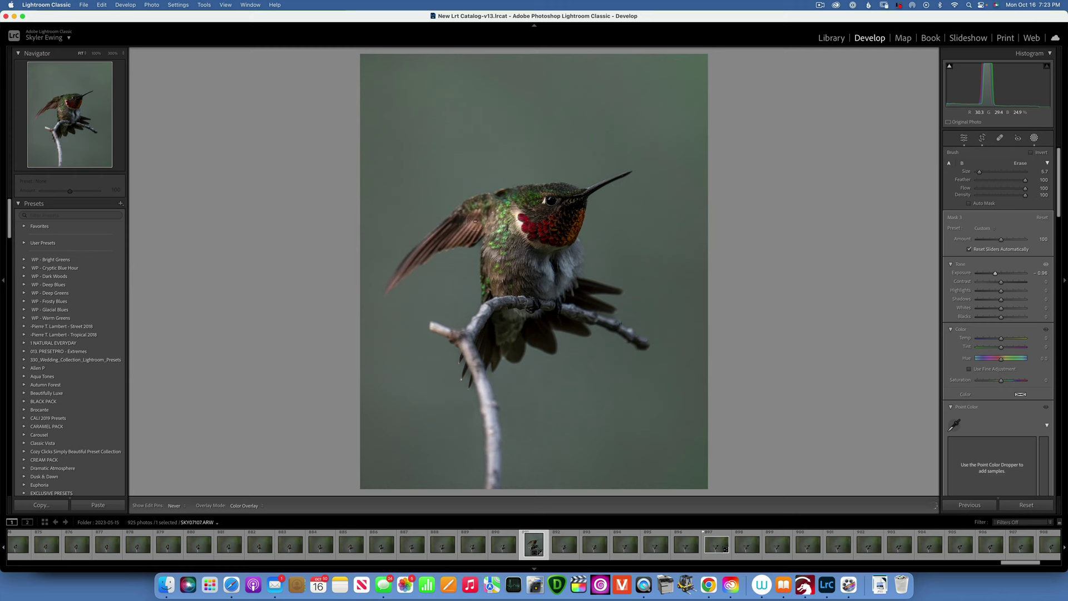
pyautogui.press('h')
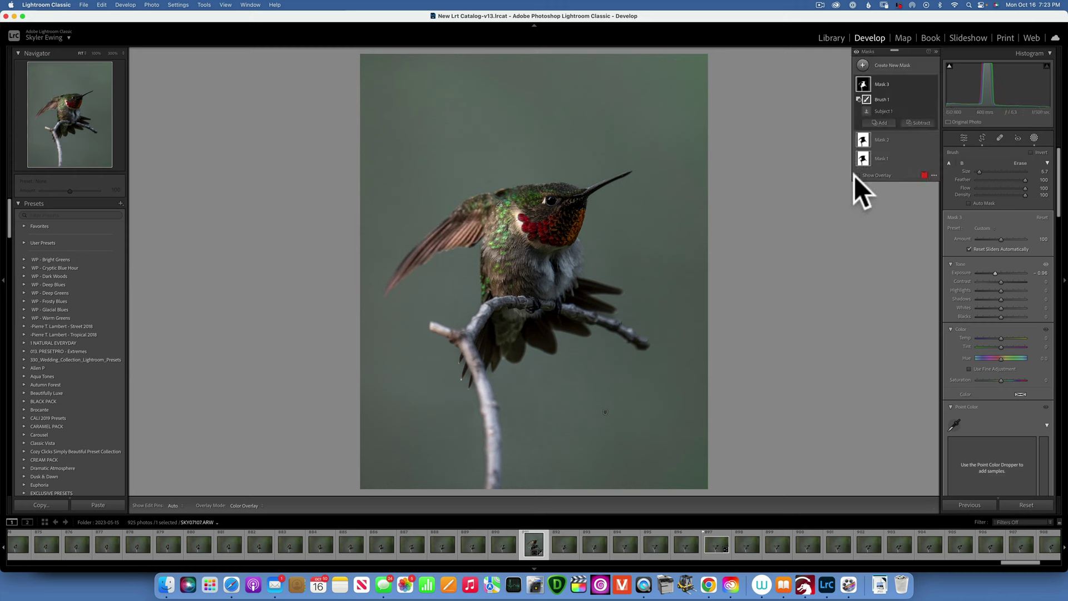
pyautogui.click(856, 175)
pyautogui.press('h')
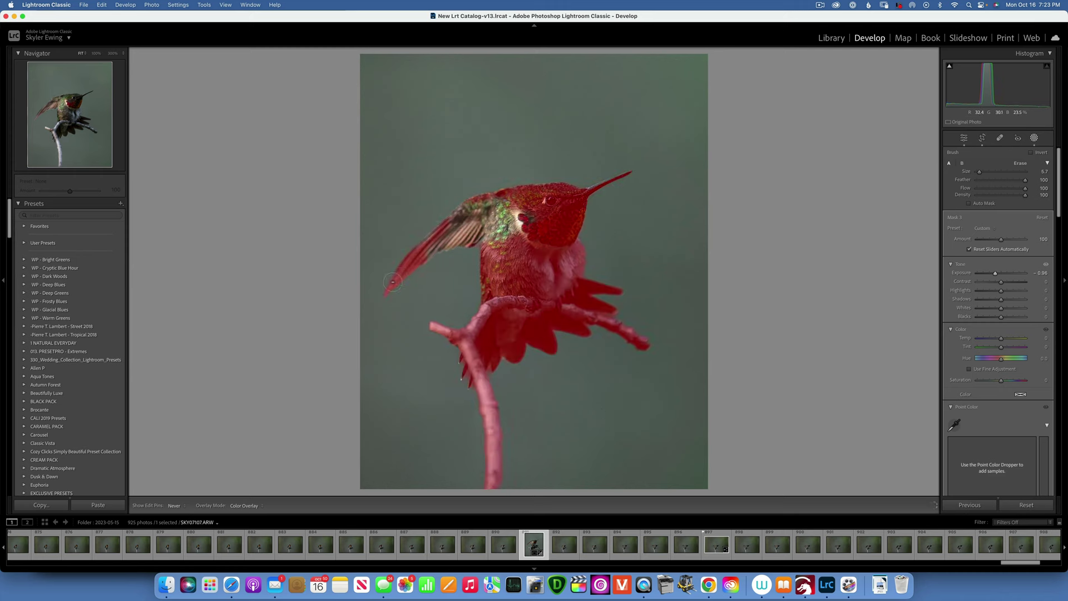
pyautogui.moveTo(392, 282)
pyautogui.mouseDown()
pyautogui.moveTo(412, 270)
pyautogui.moveTo(393, 291)
pyautogui.mouseUp()
pyautogui.moveTo(503, 195)
pyautogui.mouseDown()
pyautogui.moveTo(626, 174)
pyautogui.moveTo(548, 223)
pyautogui.moveTo(511, 203)
pyautogui.moveTo(581, 209)
pyautogui.moveTo(570, 239)
pyautogui.moveTo(552, 225)
pyautogui.moveTo(499, 247)
pyautogui.moveTo(492, 289)
pyautogui.moveTo(483, 253)
pyautogui.moveTo(478, 356)
pyautogui.moveTo(489, 372)
pyautogui.moveTo(523, 334)
pyautogui.moveTo(489, 333)
pyautogui.moveTo(508, 261)
pyautogui.moveTo(548, 253)
pyautogui.moveTo(559, 261)
pyautogui.moveTo(537, 286)
pyautogui.moveTo(615, 289)
pyautogui.moveTo(589, 311)
pyautogui.mouseUp()
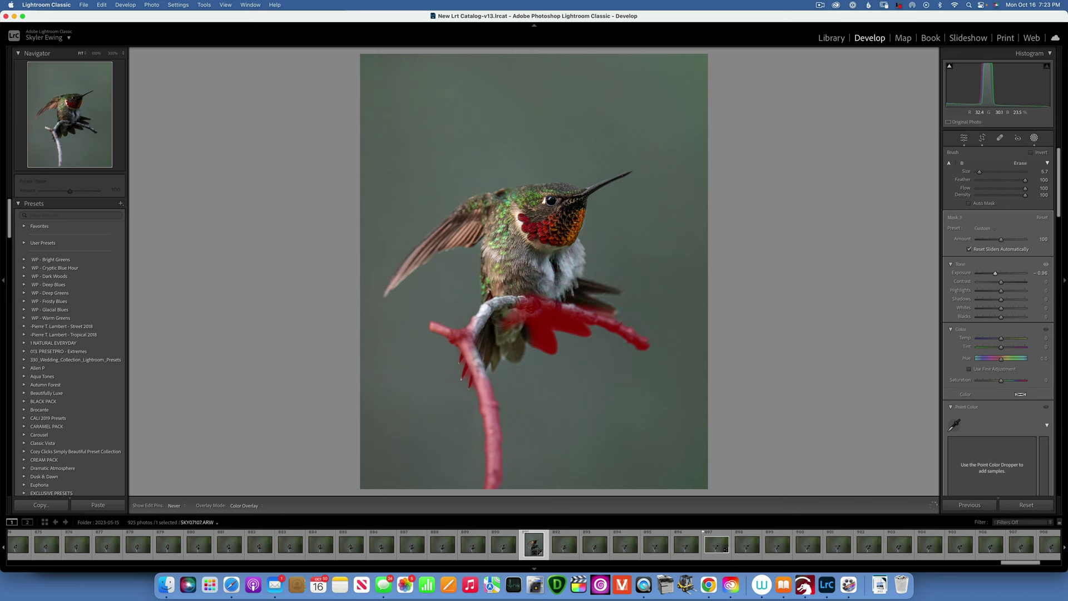
pyautogui.moveTo(644, 340)
pyautogui.mouseDown()
pyautogui.moveTo(534, 314)
pyautogui.moveTo(528, 323)
pyautogui.moveTo(561, 314)
pyautogui.moveTo(527, 297)
pyautogui.mouseUp()
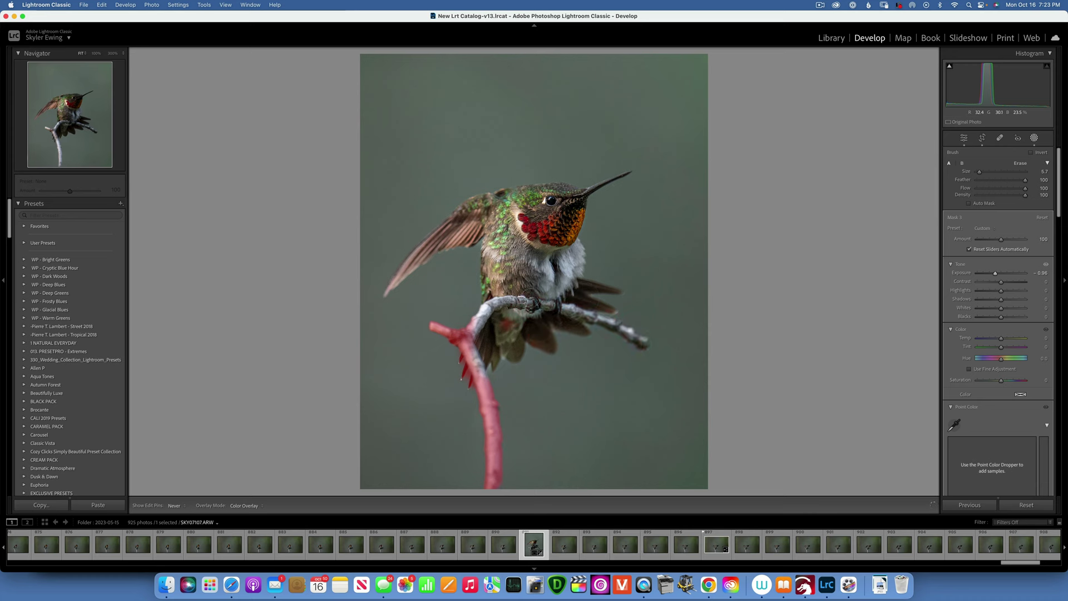
# Step: Brush the remaining tail feathers beside the lower branch out of Mask 3
pyautogui.press('h')
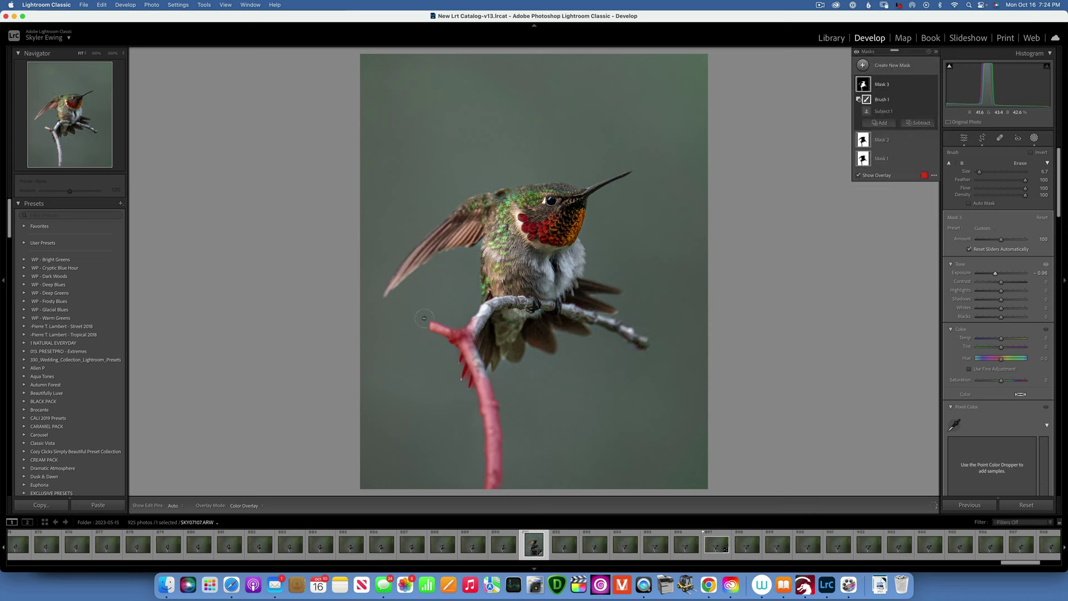
pyautogui.press('h')
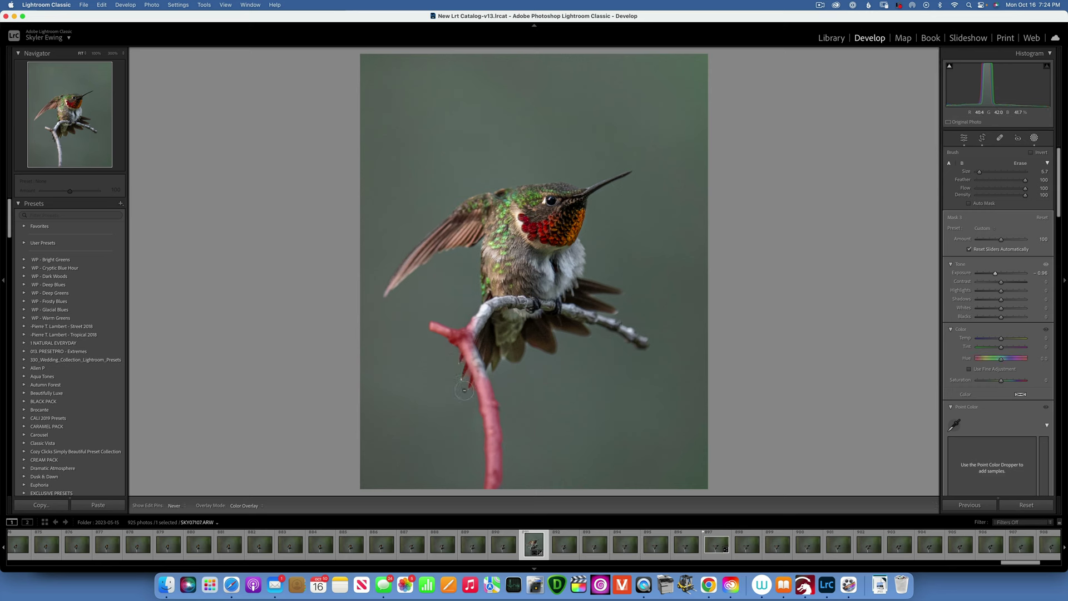
pyautogui.press('h')
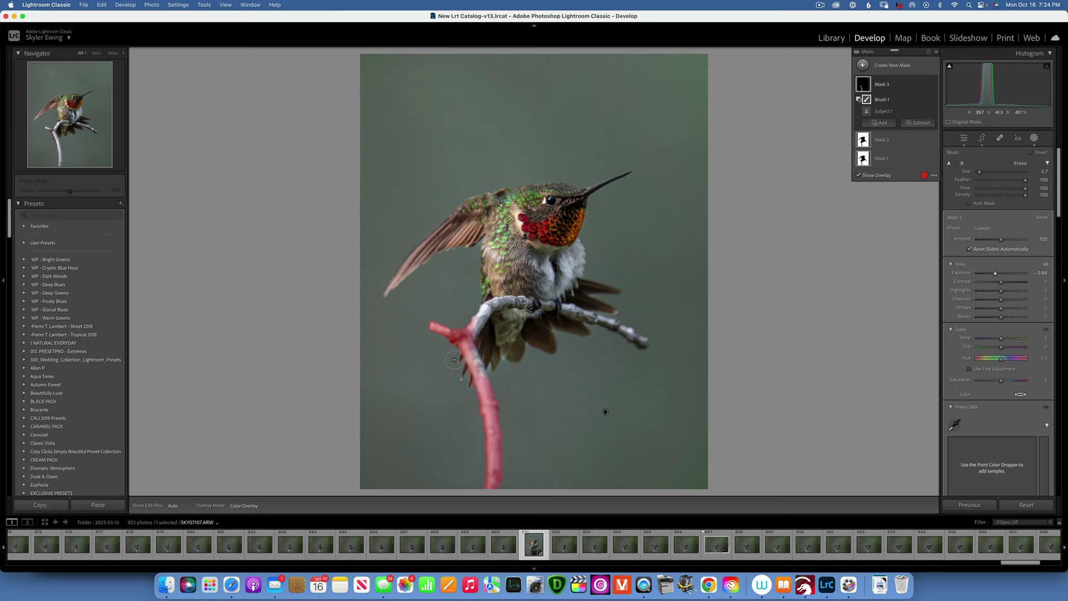
pyautogui.press('h')
pyautogui.press('h')
# Step: Turn off the mask overlay and compare the branch with Mask 3 hidden and shown
pyautogui.click(858, 175)
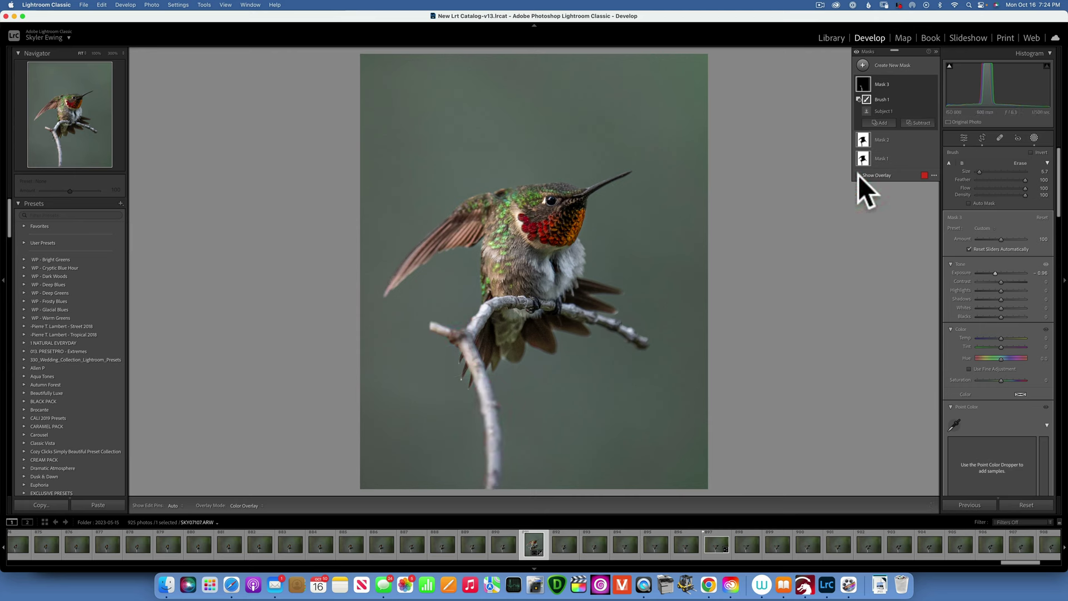
pyautogui.click(934, 83)
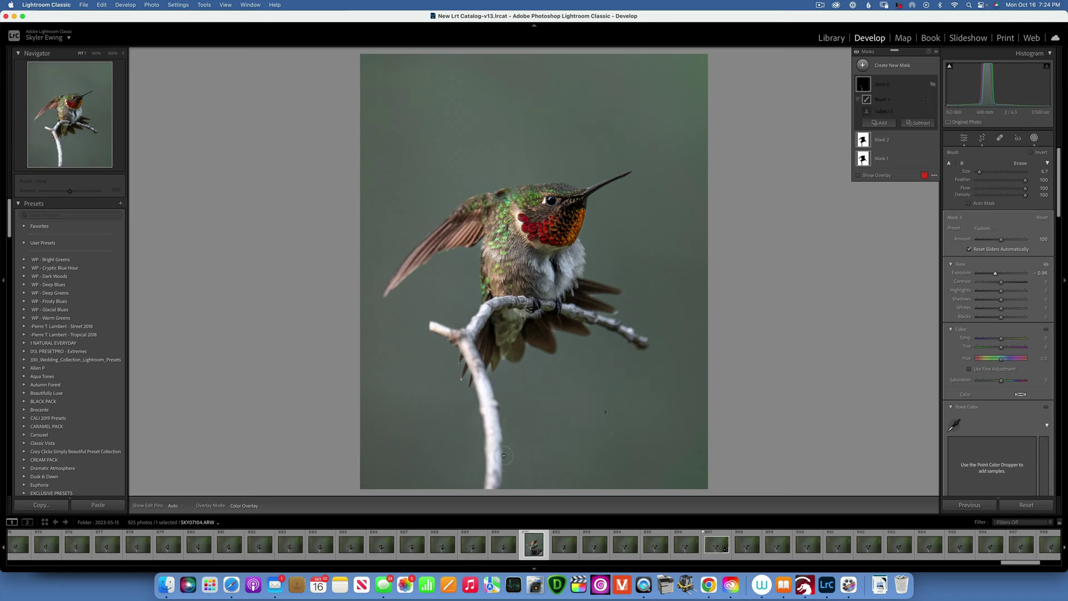
pyautogui.click(934, 82)
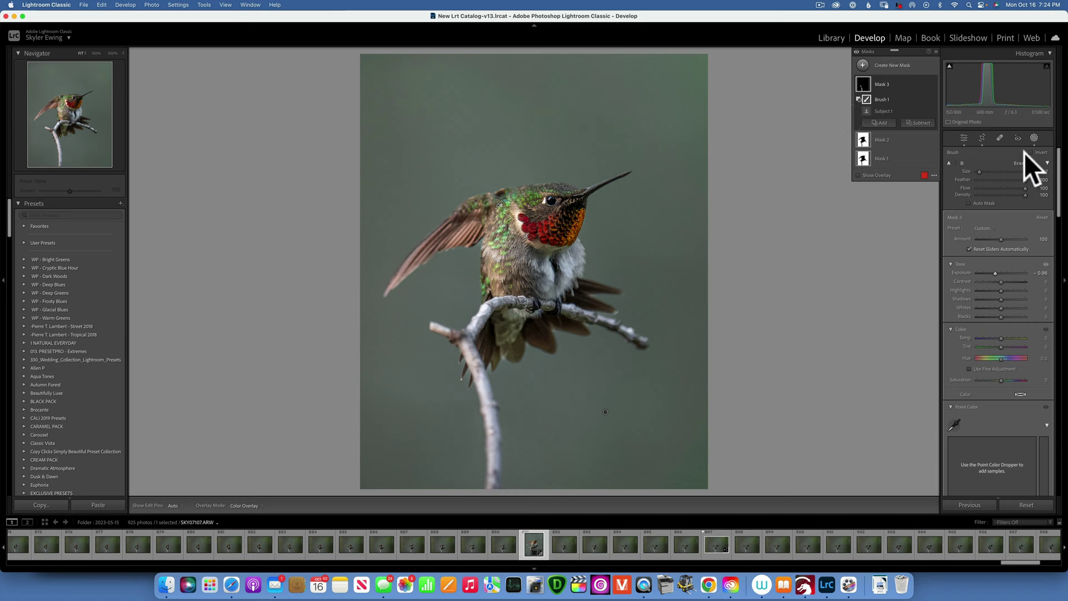
# Step: Add a radial gradient mask over the bird's face and throat, raise its exposure to 0.40, and leave masking
pyautogui.click(863, 65)
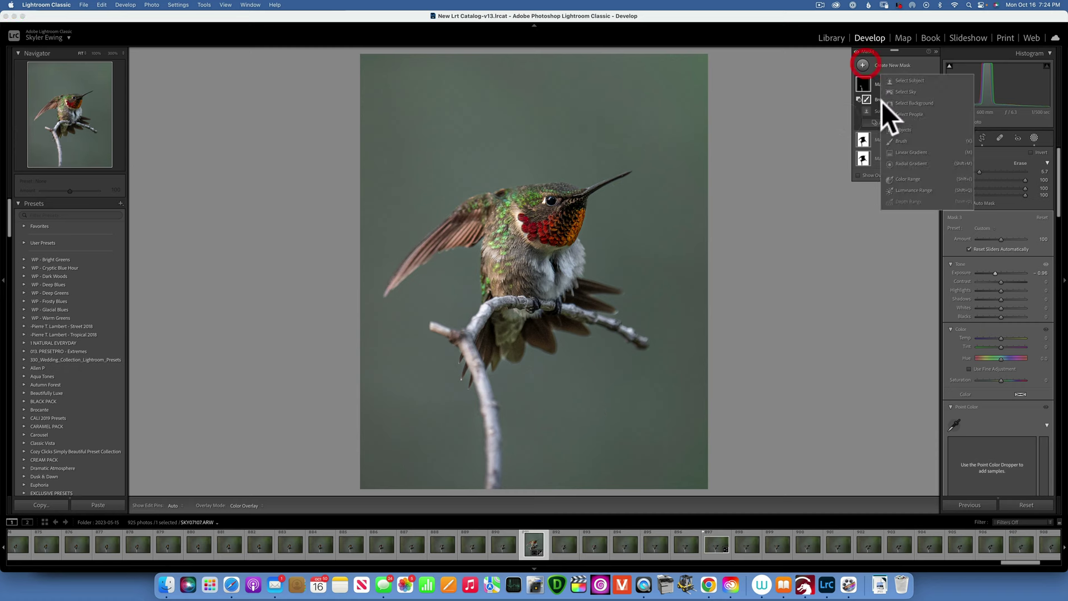
pyautogui.click(913, 162)
pyautogui.moveTo(528, 209); pyautogui.dragTo(580, 285)
pyautogui.moveTo(546, 238); pyautogui.dragTo(544, 239)
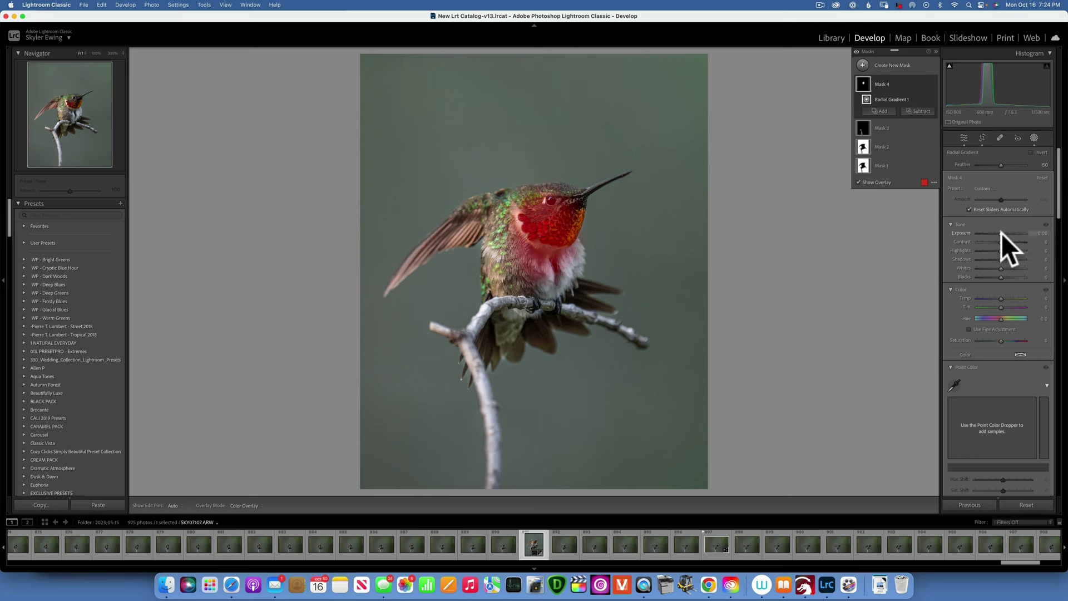
pyautogui.moveTo(1001, 233); pyautogui.dragTo(1003, 232)
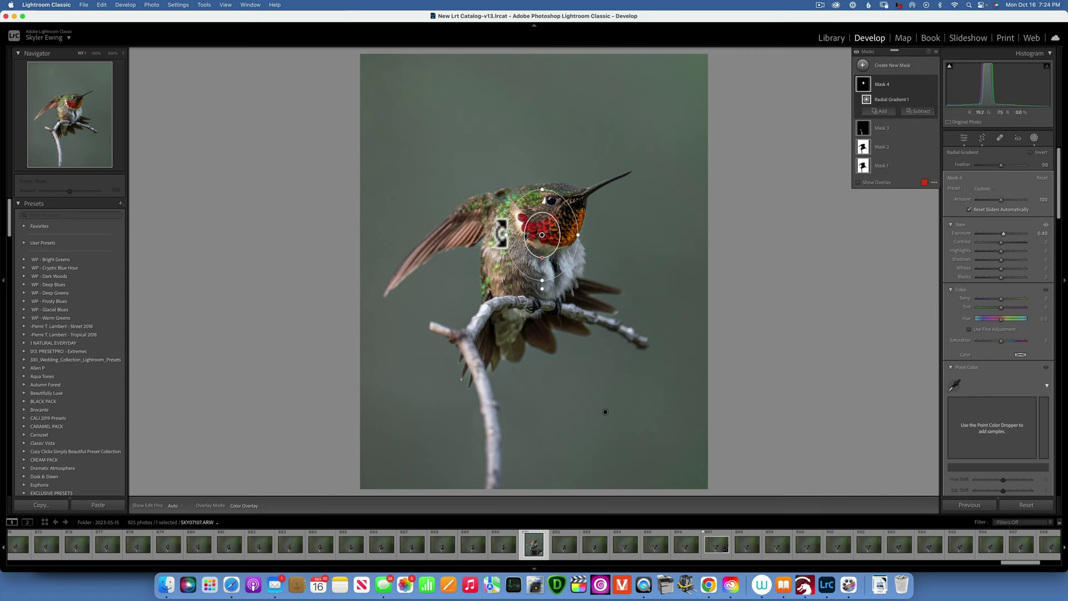
pyautogui.click(1034, 137)
# Step: Set the sharpening masking to 80 using the black-and-white mask preview, limiting sharpening to the bird's detail and branch edges
pyautogui.scroll(-6, 1010, 296)
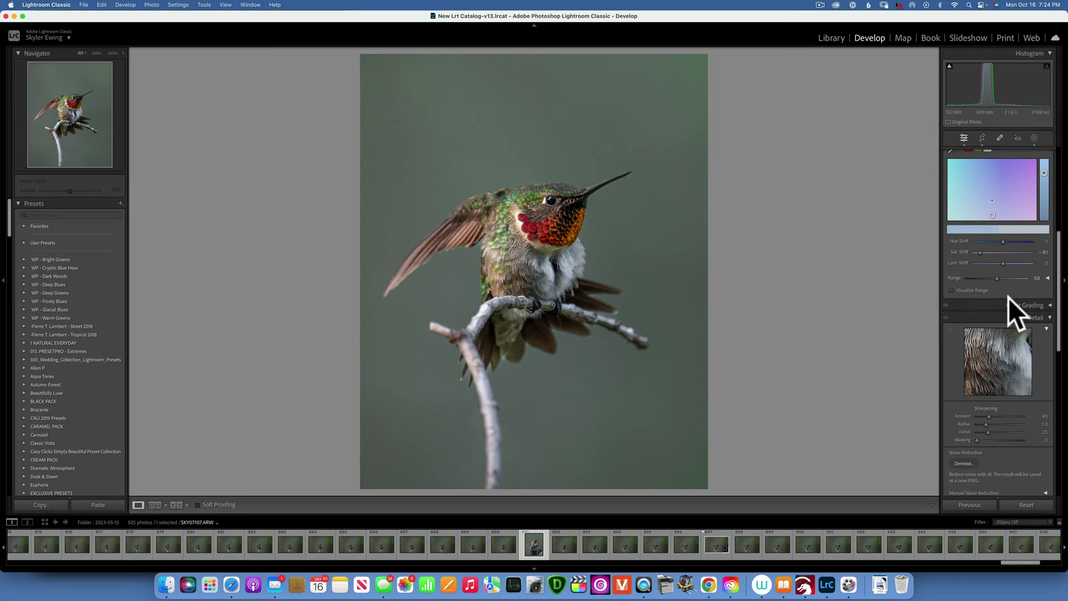
pyautogui.scroll(-3, 1009, 298)
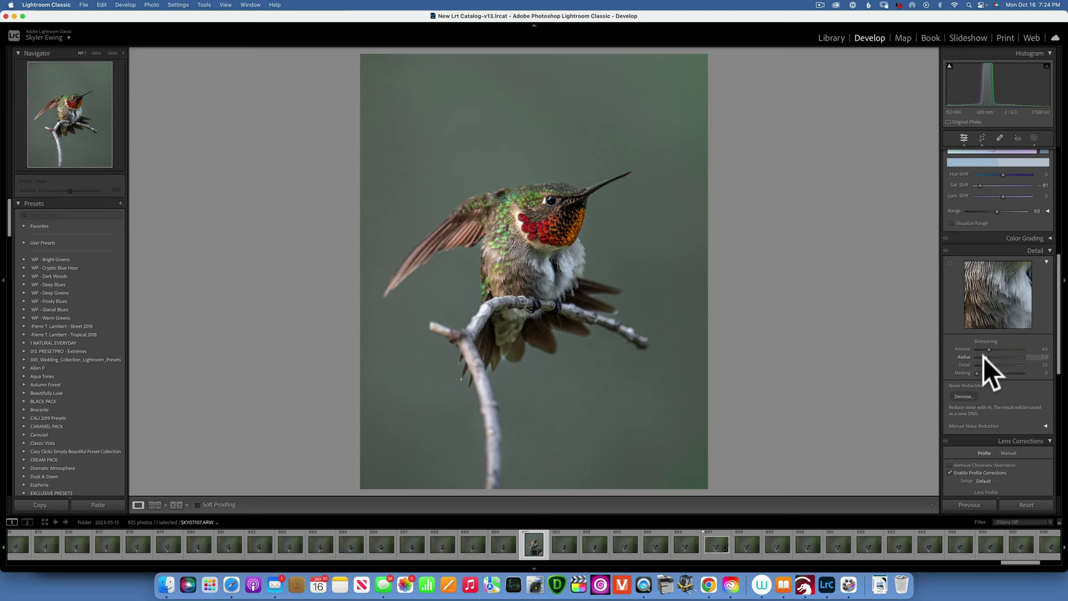
pyautogui.press('alt')
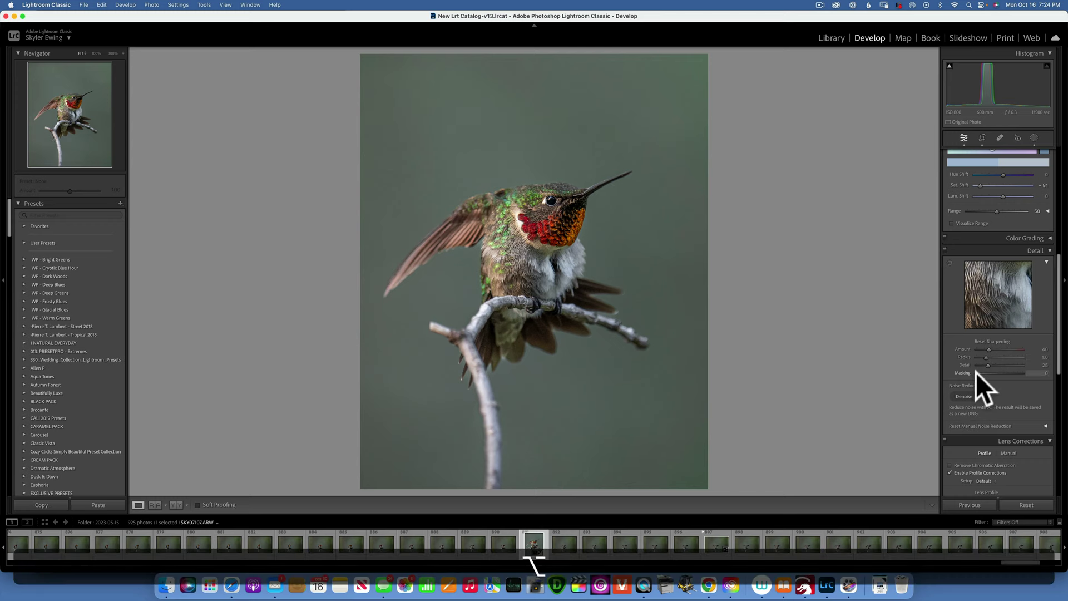
pyautogui.moveTo(977, 372); pyautogui.dragTo(1006, 369)
pyautogui.moveTo(1009, 369); pyautogui.dragTo(1012, 370)
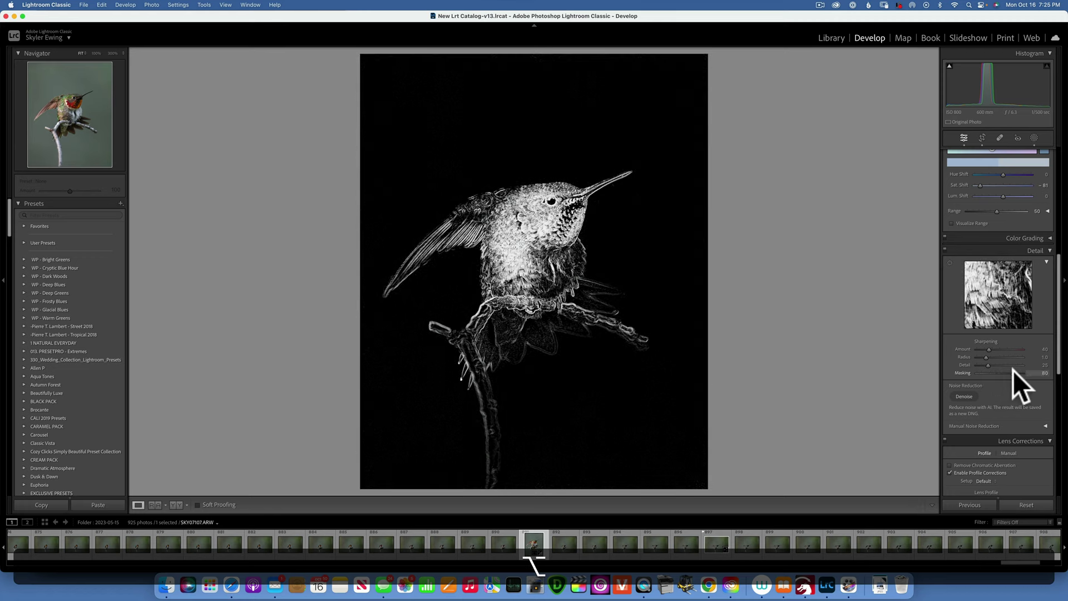
pyautogui.moveTo(1013, 371); pyautogui.dragTo(1012, 370)
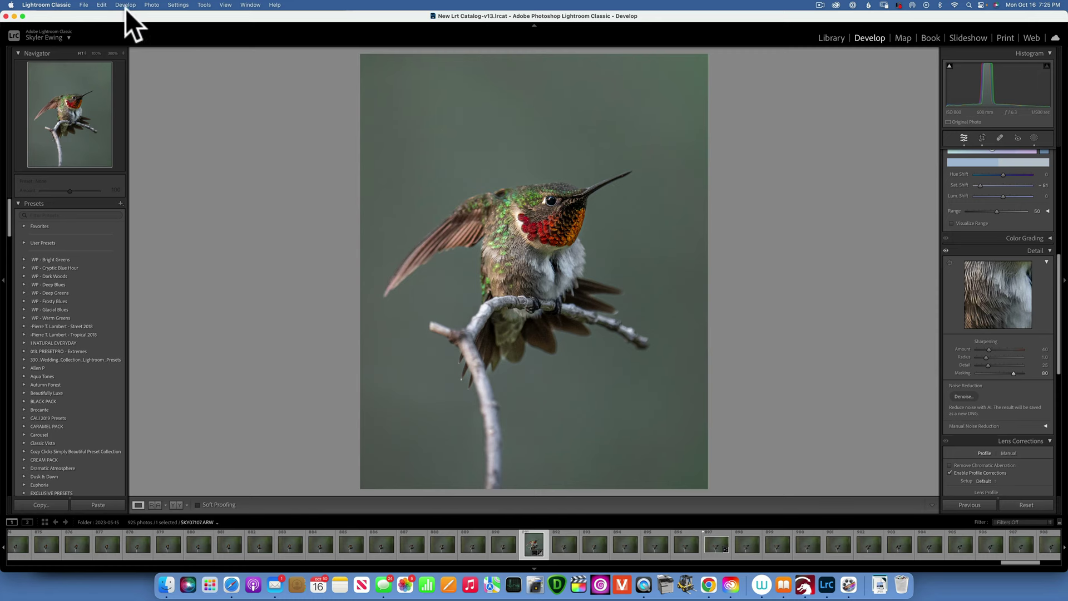
# Step: Examine the bird's head and the background for sharpness and noise at close zoom, and return to the whole photo
pyautogui.click(98, 53)
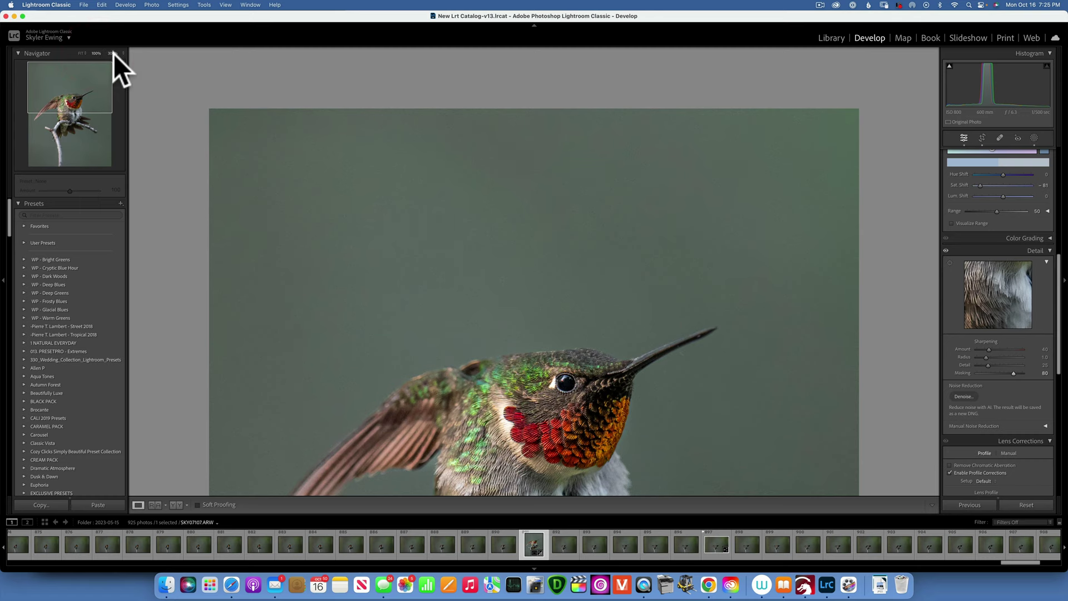
pyautogui.click(113, 53)
pyautogui.moveTo(489, 352); pyautogui.dragTo(782, 136)
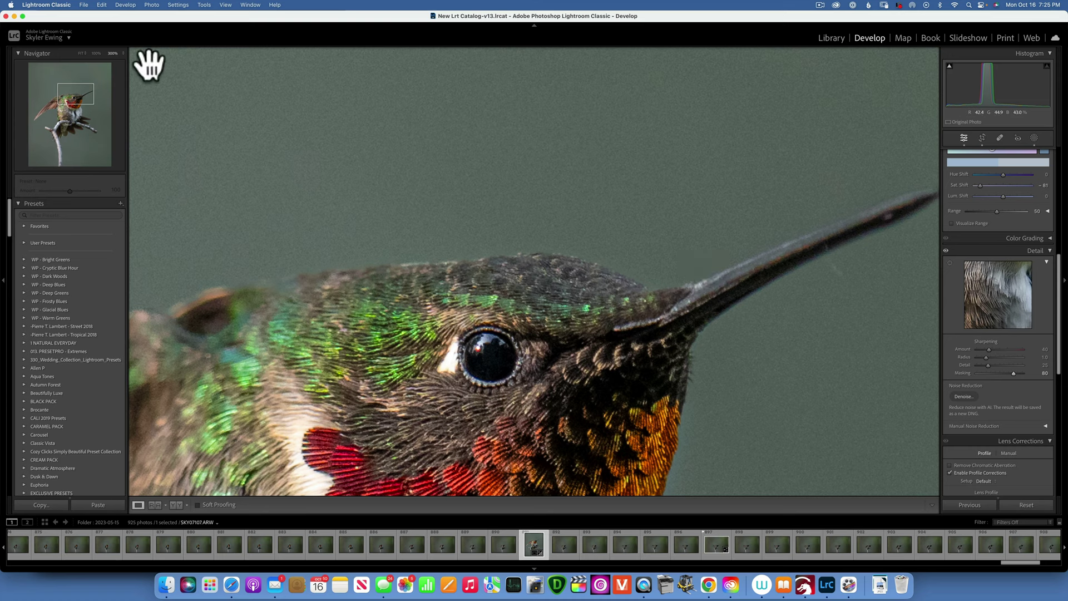
pyautogui.click(78, 51)
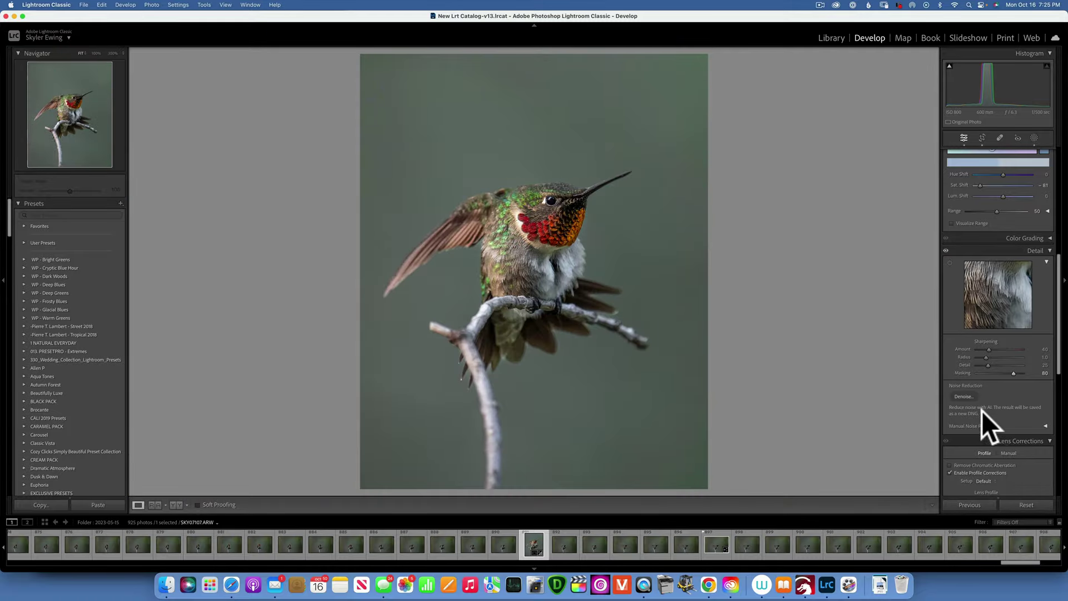
# Step: Turn on Remove Chromatic Aberration in the lens corrections
pyautogui.scroll(-1, 966, 432)
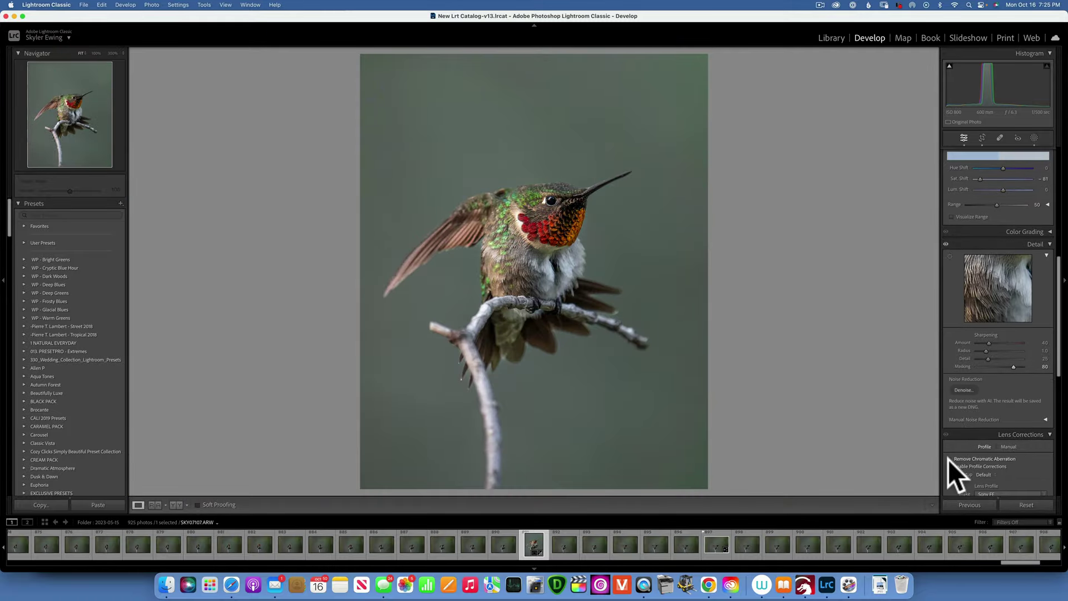
pyautogui.scroll(-5, 987, 445)
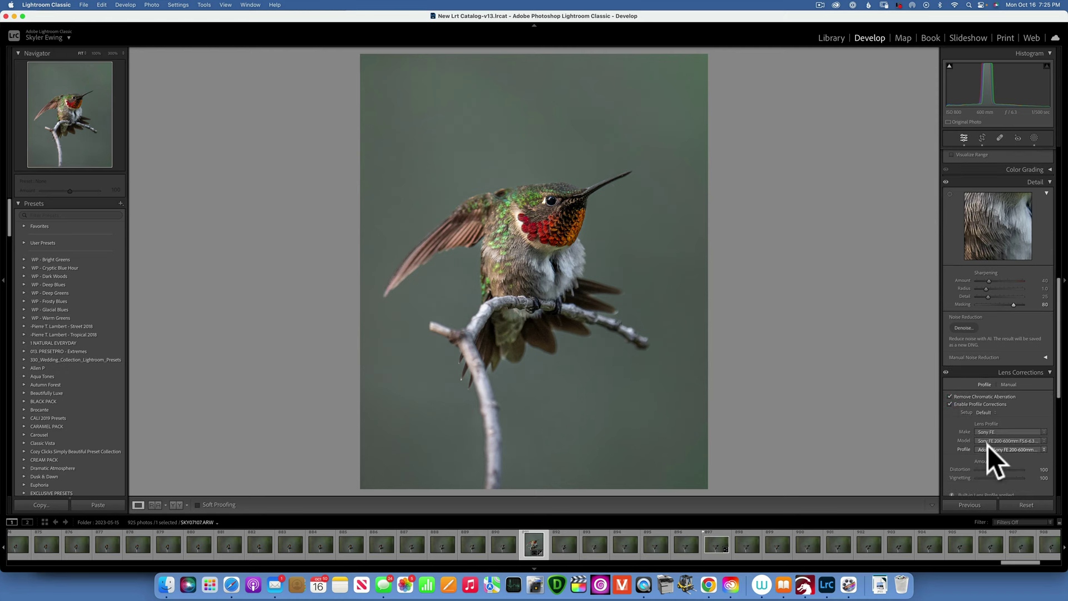
# Step: Shape the post-crop vignette at amount -100 with roundness +69, midpoint 39 and feather 100, and reduce its amount to -8
pyautogui.scroll(-3, 985, 445)
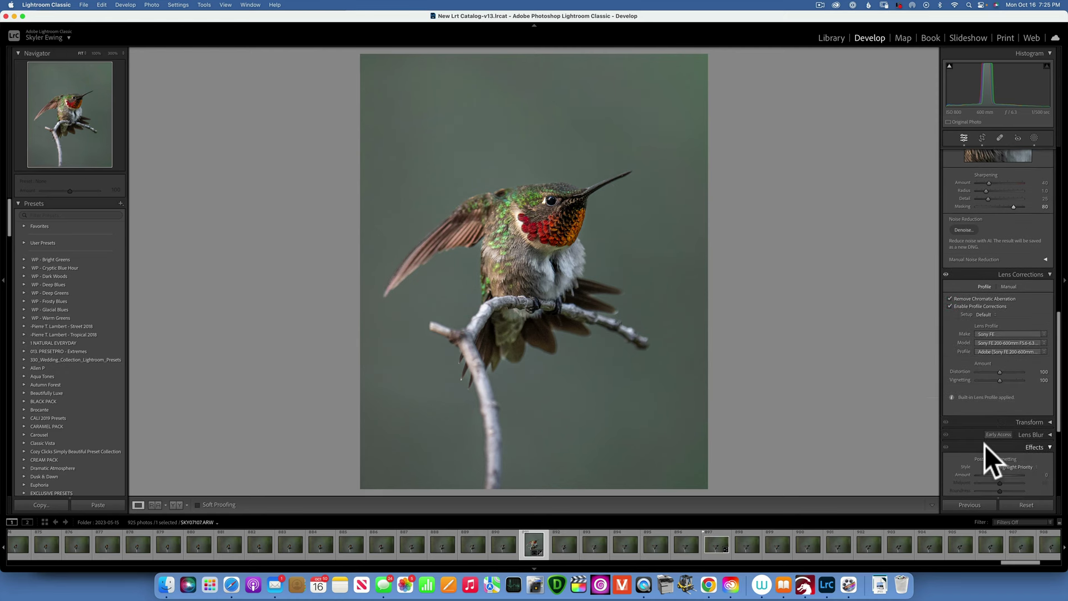
pyautogui.scroll(-2, 984, 444)
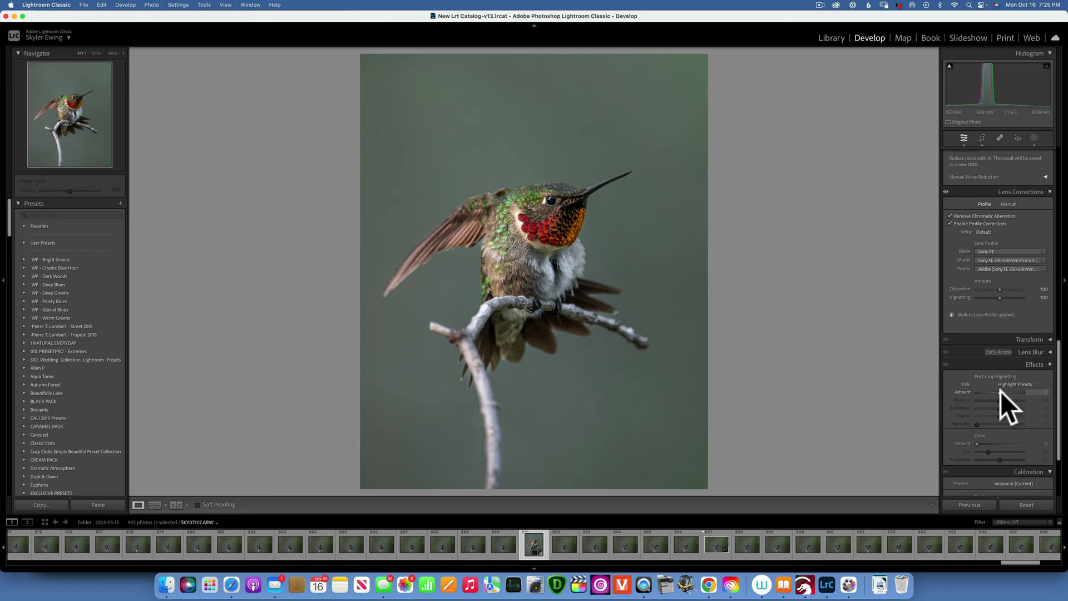
pyautogui.moveTo(1000, 391); pyautogui.dragTo(916, 393)
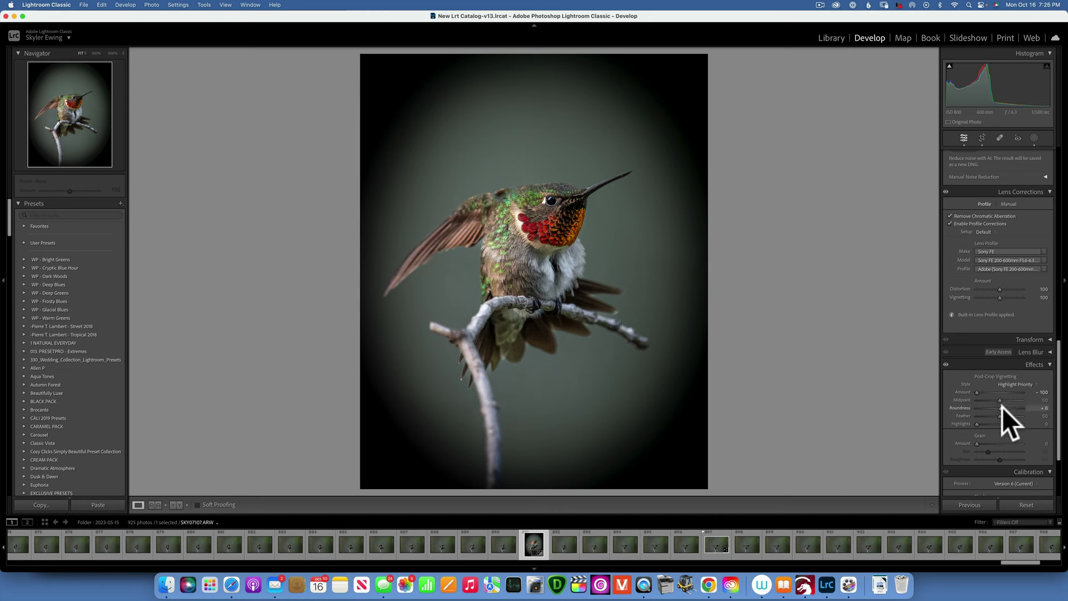
pyautogui.moveTo(1002, 406); pyautogui.dragTo(1027, 402)
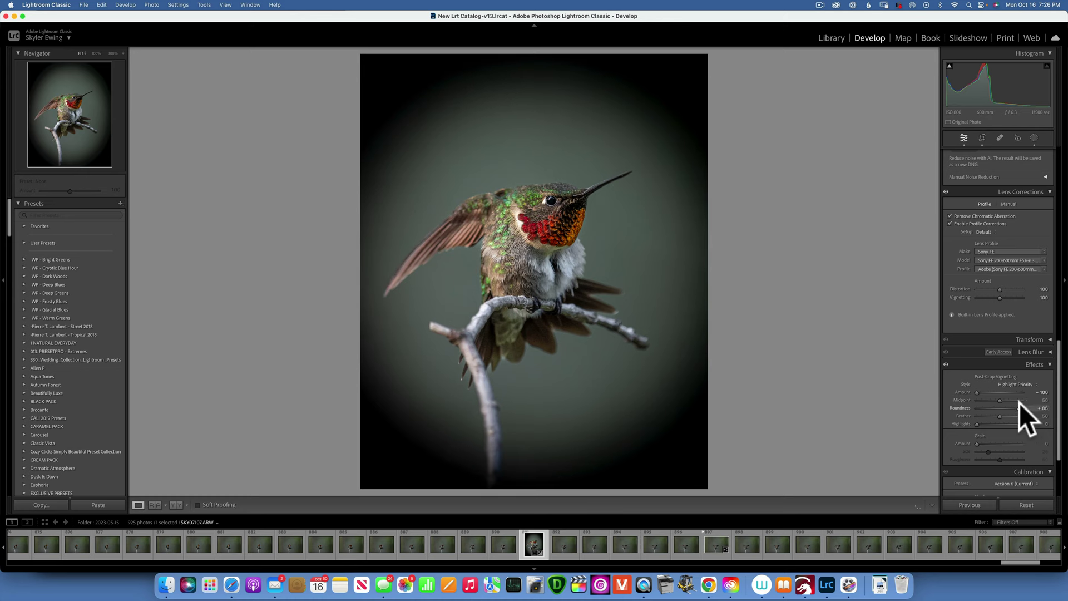
pyautogui.click(1017, 406)
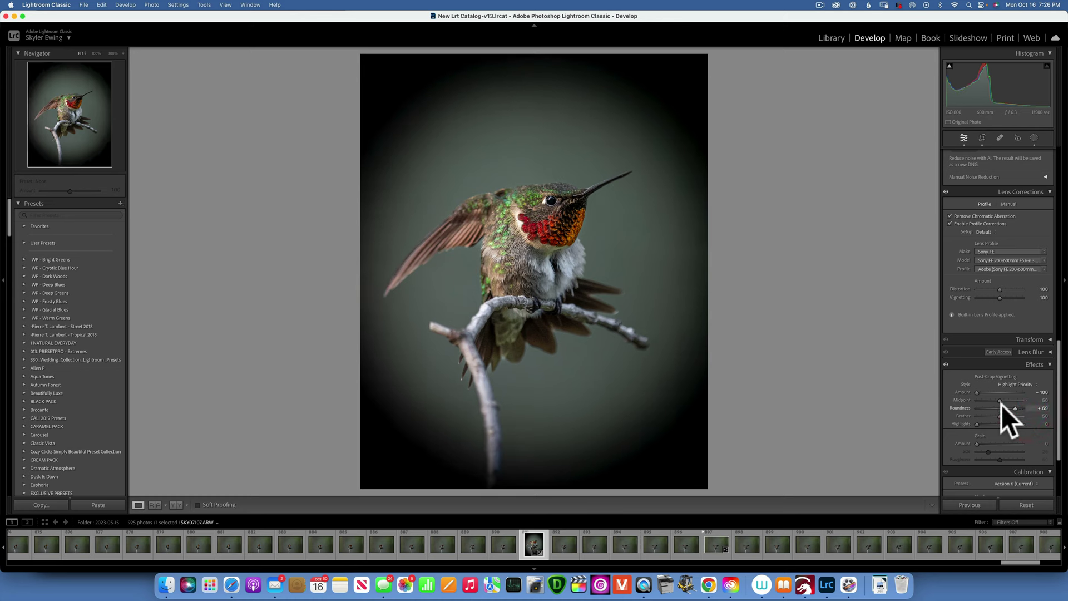
pyautogui.moveTo(998, 401); pyautogui.dragTo(1063, 416)
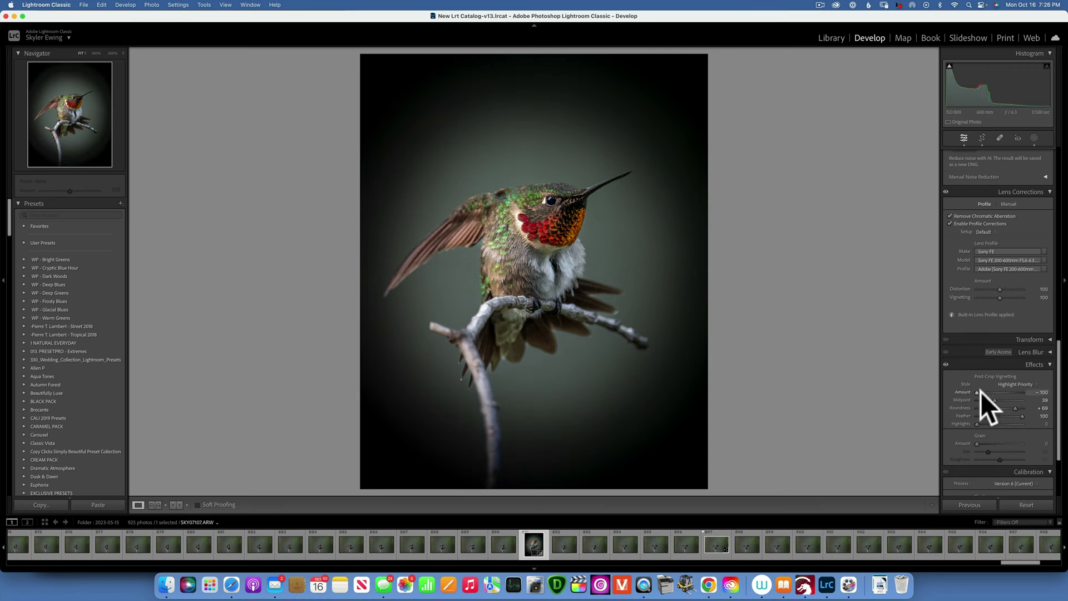
pyautogui.moveTo(978, 392); pyautogui.dragTo(997, 389)
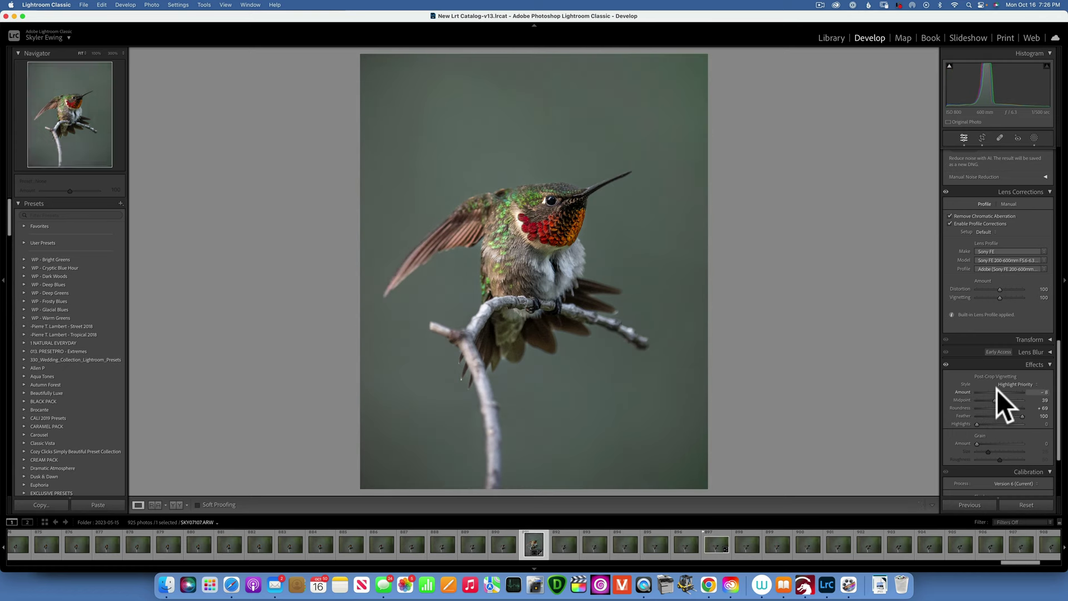
# Step: Compare the photo with the vignette effect switched off and on
pyautogui.click(945, 364)
pyautogui.click(945, 364)
pyautogui.click(945, 365)
pyautogui.click(946, 365)
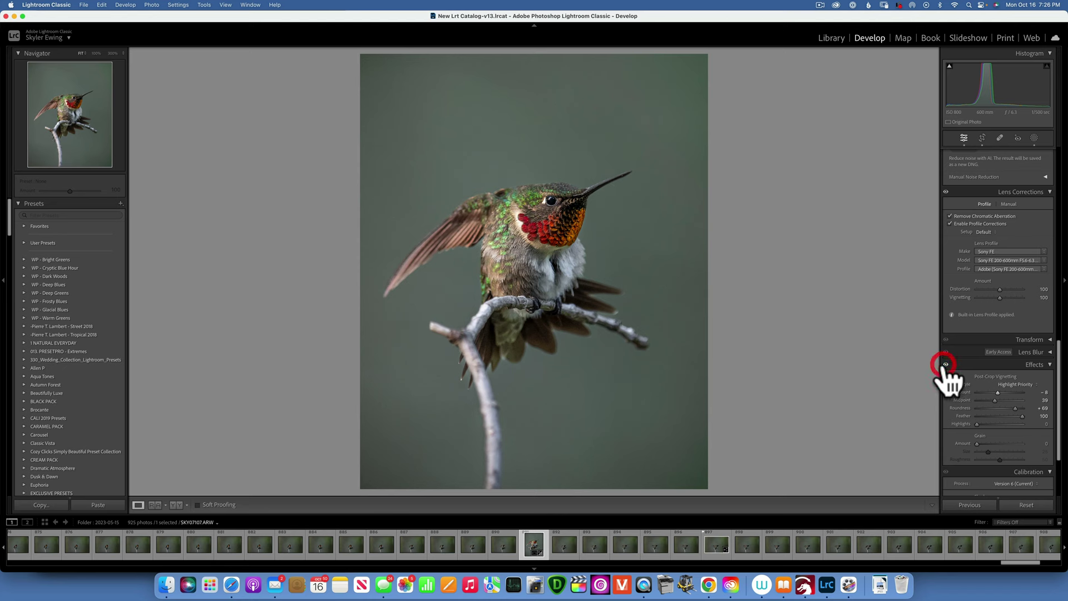
pyautogui.click(946, 365)
# Step: Strengthen the post-crop vignette to amount -17
pyautogui.click(1000, 392)
pyautogui.moveTo(999, 392); pyautogui.dragTo(996, 392)
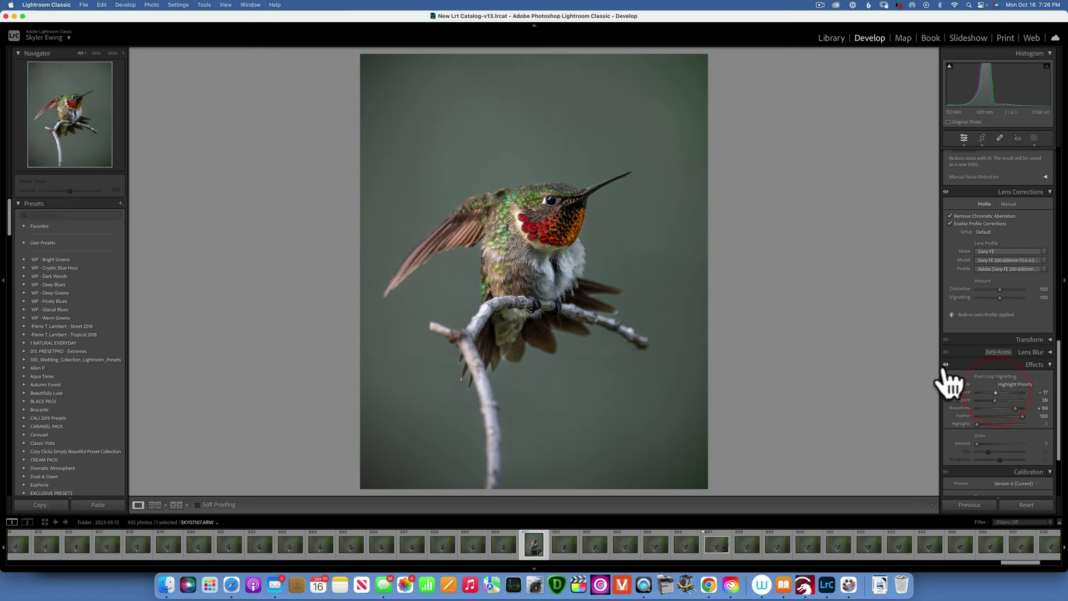
# Step: Compare the photo with the effects switched off and on, and reduce the post-crop vignette amount to -8
pyautogui.click(946, 365)
pyautogui.click(945, 365)
pyautogui.moveTo(998, 391); pyautogui.dragTo(999, 392)
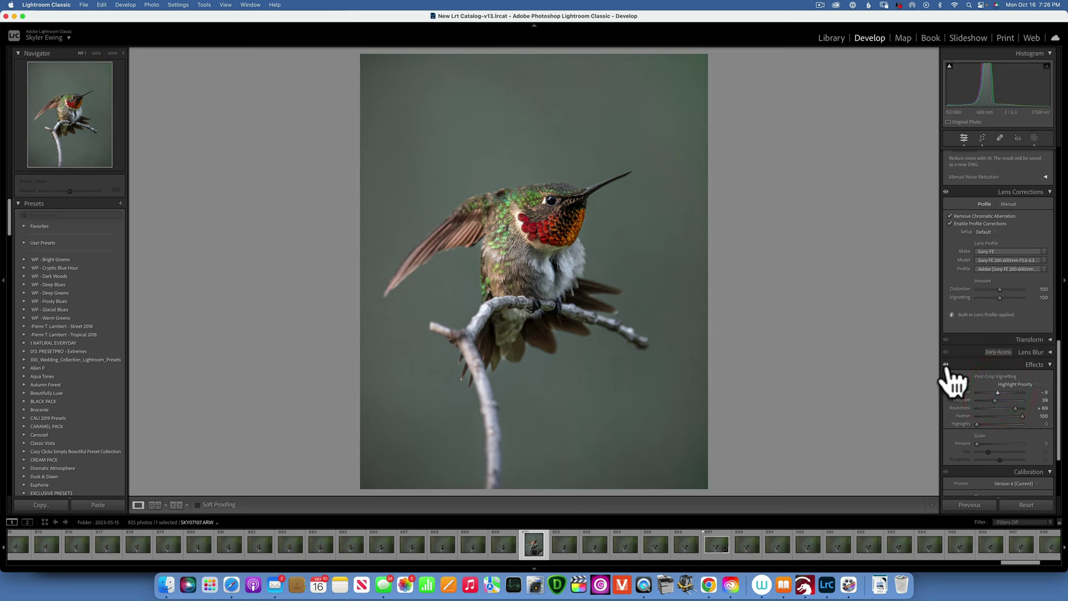
# Step: Compare the edited photo with its before version, and set the vignette midpoint to 40
pyautogui.press('\\')
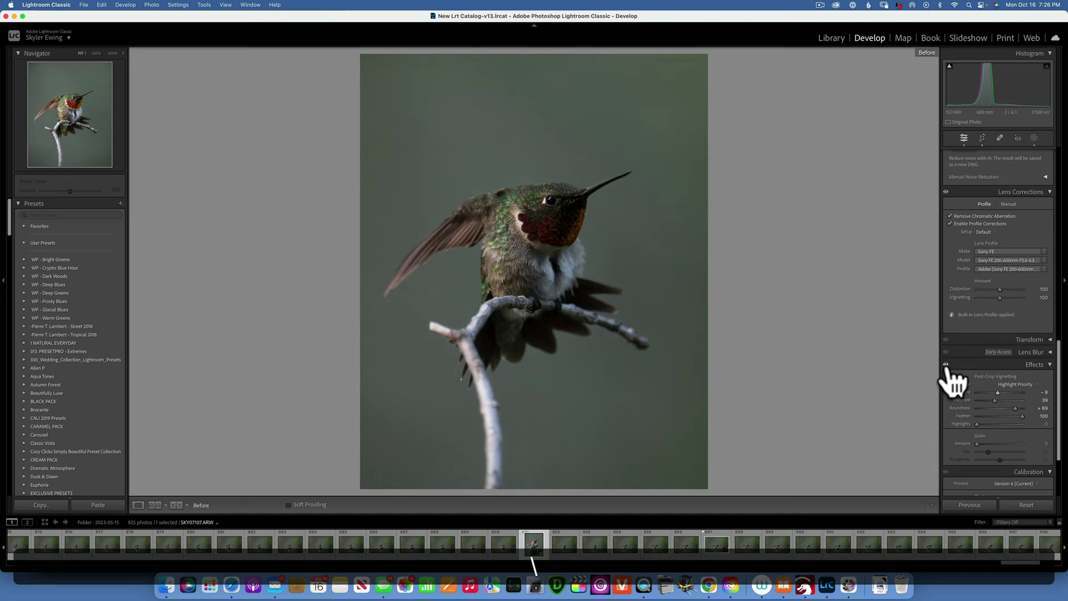
pyautogui.press('\\')
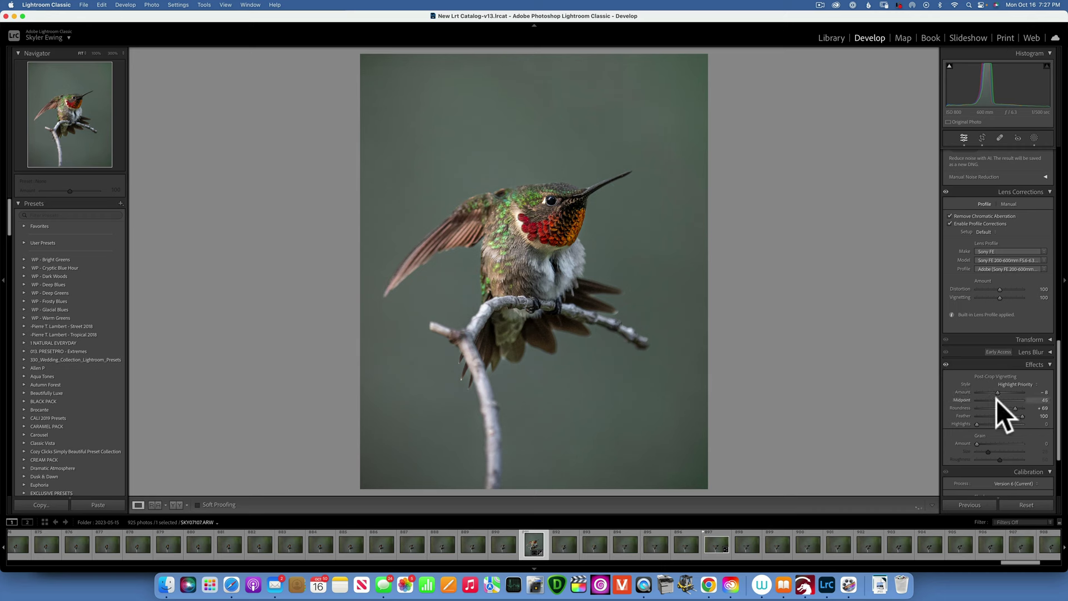
pyautogui.moveTo(1006, 398); pyautogui.dragTo(994, 399)
# Step: Inspect the noise around the bird's head at 100% and 300%, and run AI Denoise at amount 50 with Create Stack enabled
pyautogui.click(113, 54)
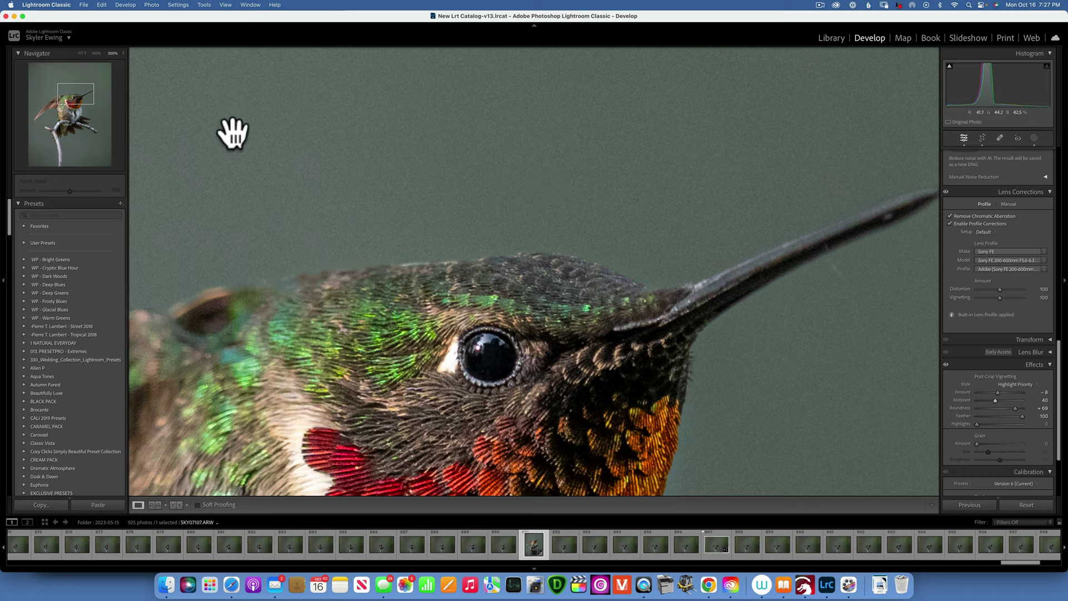
pyautogui.click(97, 53)
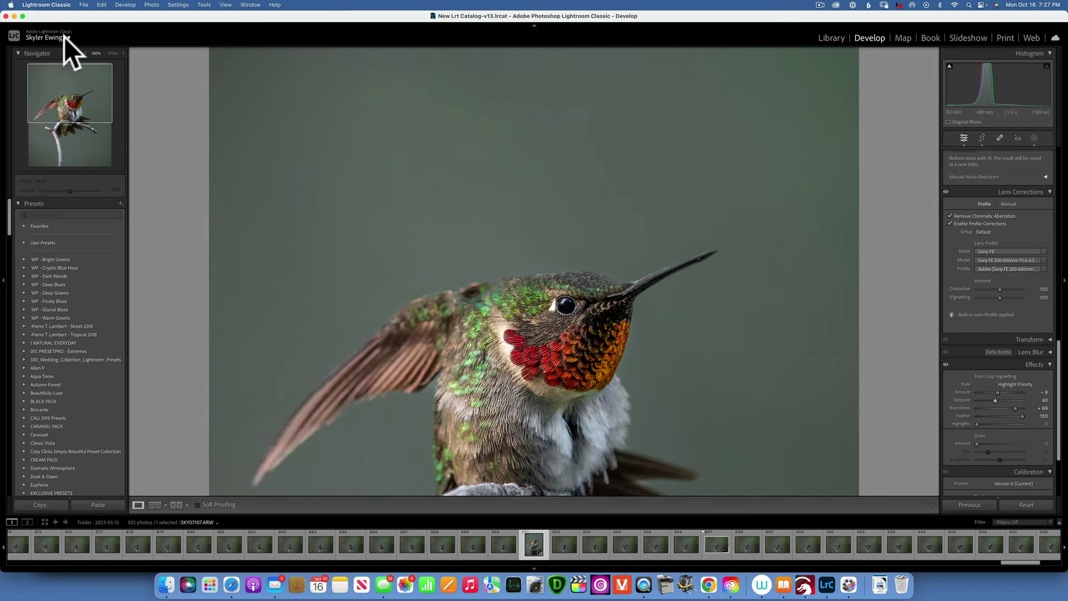
pyautogui.click(114, 52)
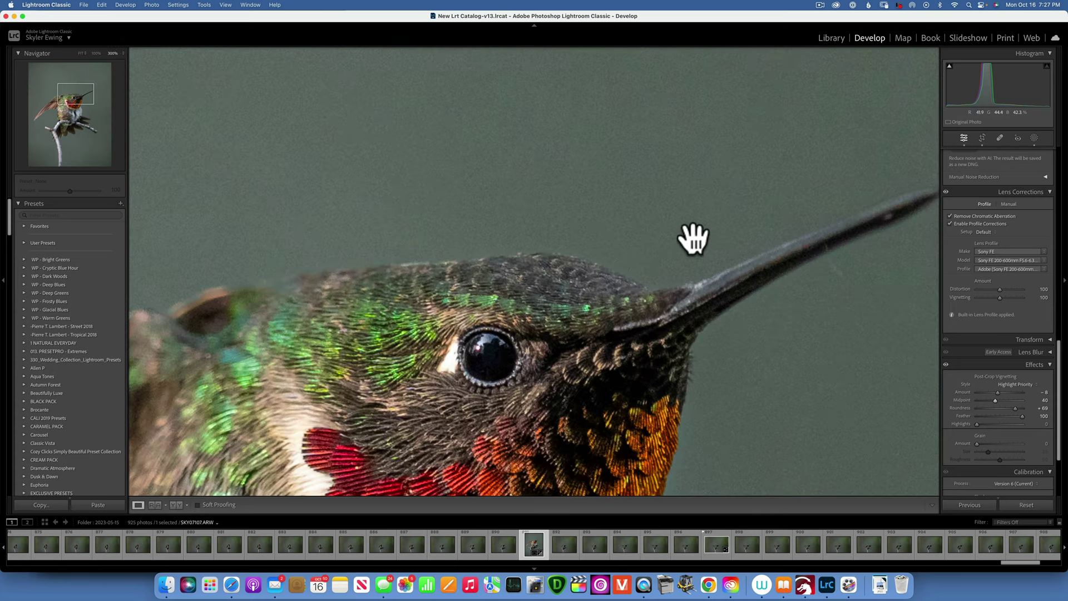
pyautogui.scroll(-5, 1018, 345)
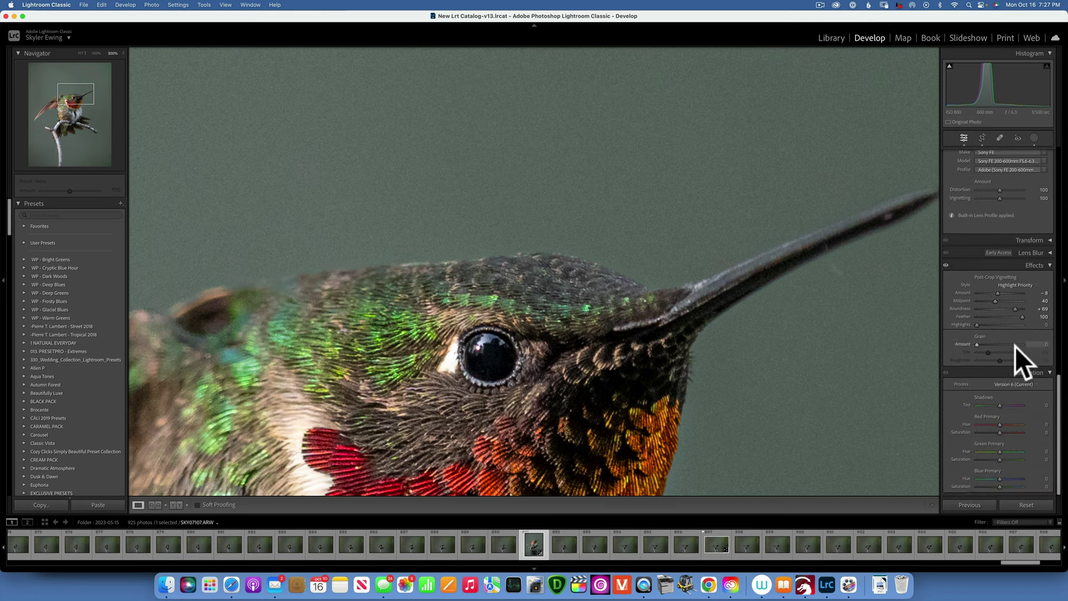
pyautogui.scroll(7, 1015, 346)
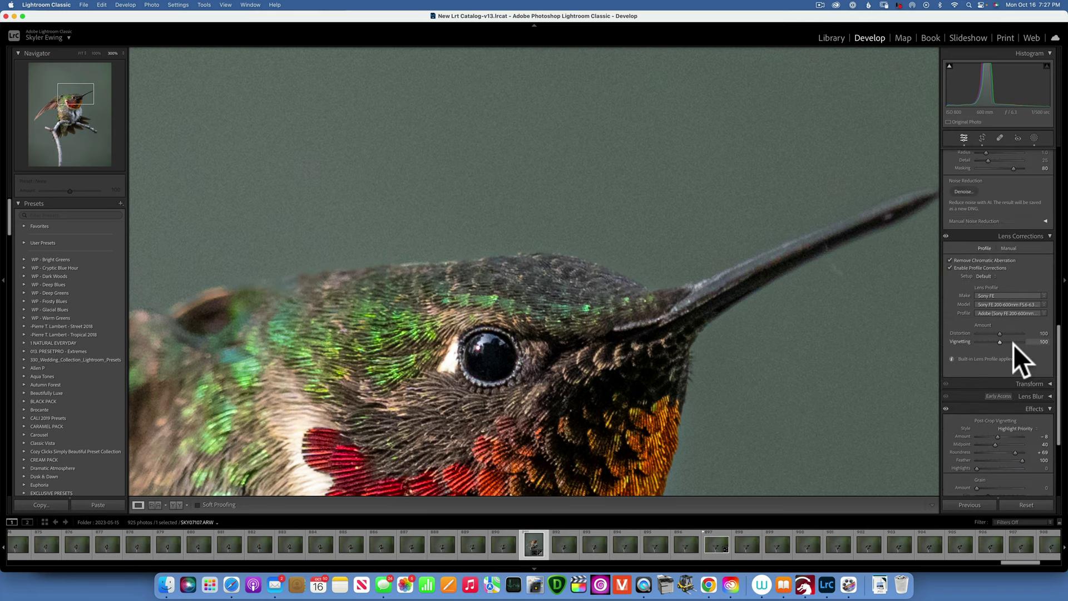
pyautogui.click(967, 194)
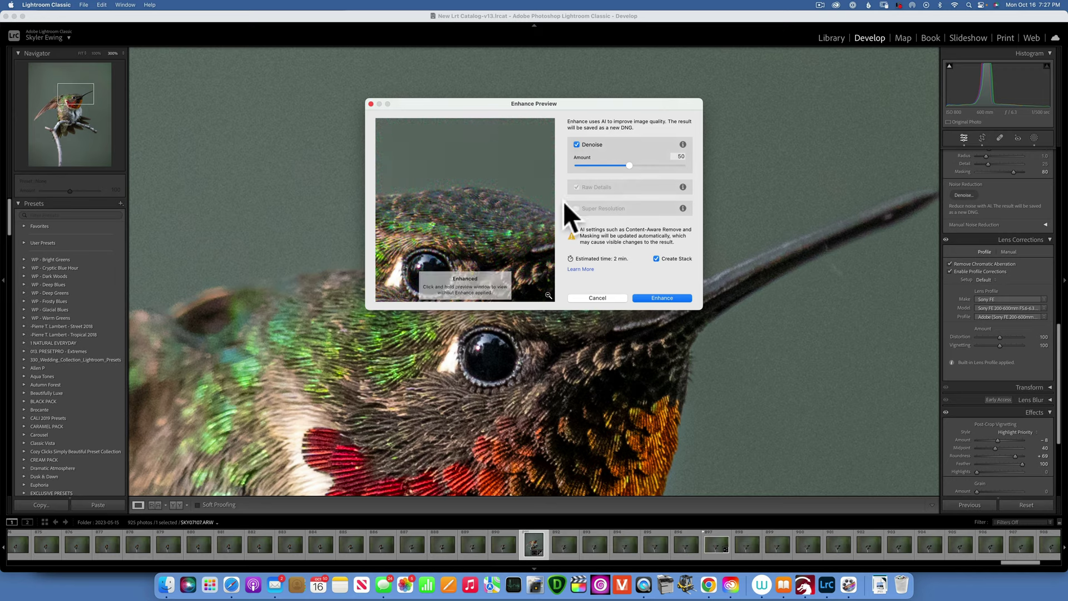
pyautogui.click(668, 297)
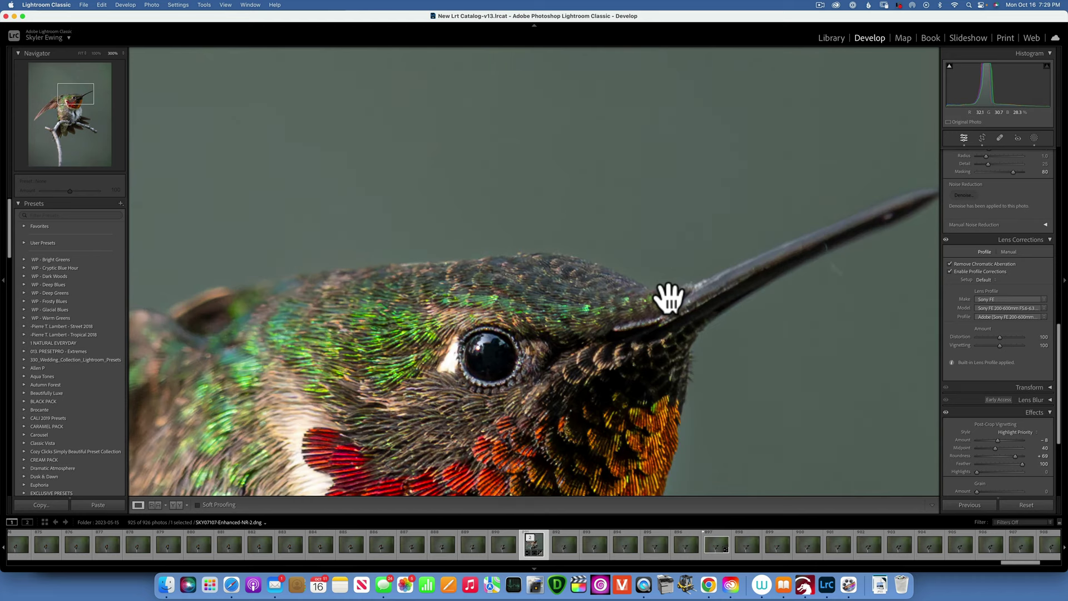
# Step: Unstack the denoised DNG from the original raw photo
pyautogui.rightClick(536, 542)
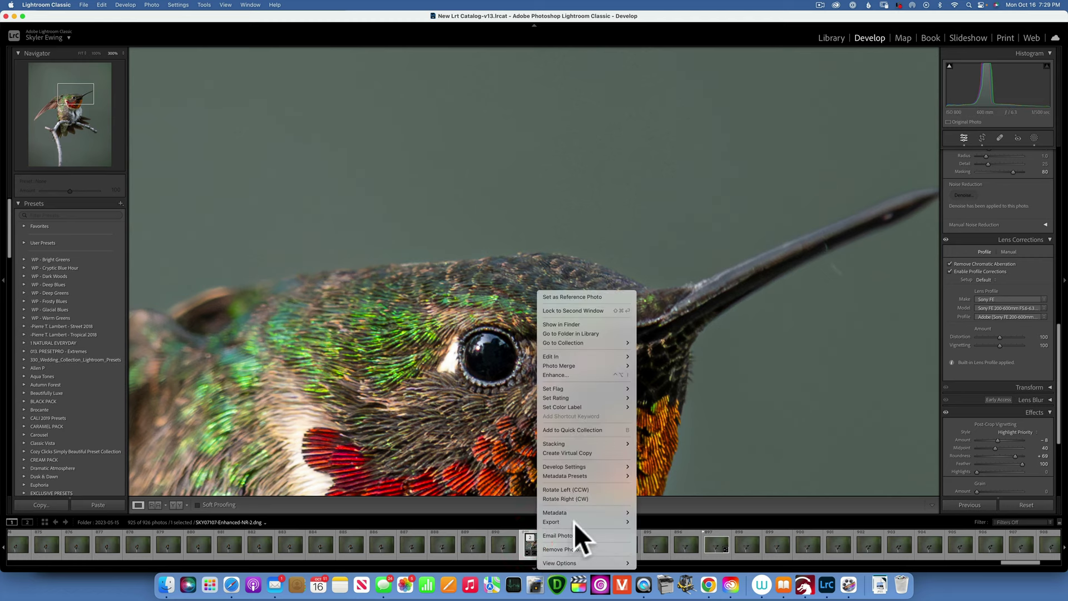
pyautogui.moveTo(579, 356)
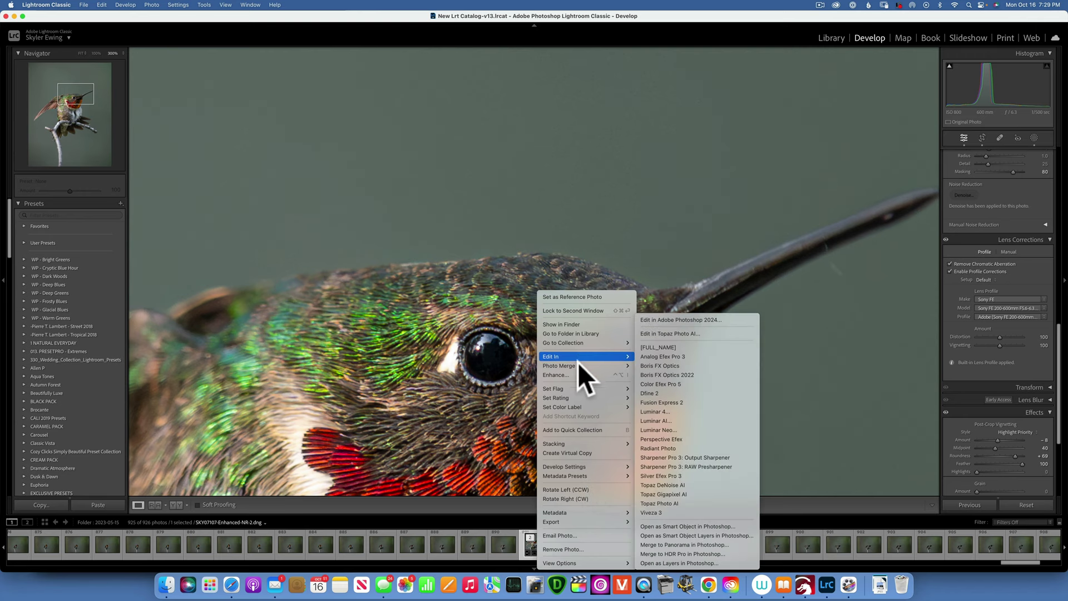
pyautogui.moveTo(572, 443)
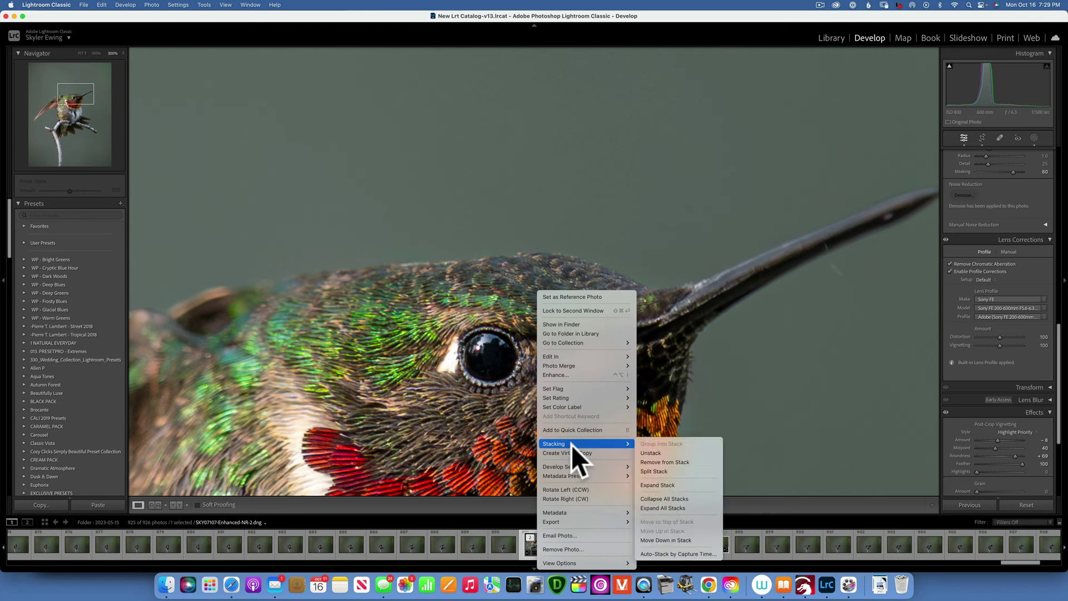
pyautogui.click(657, 452)
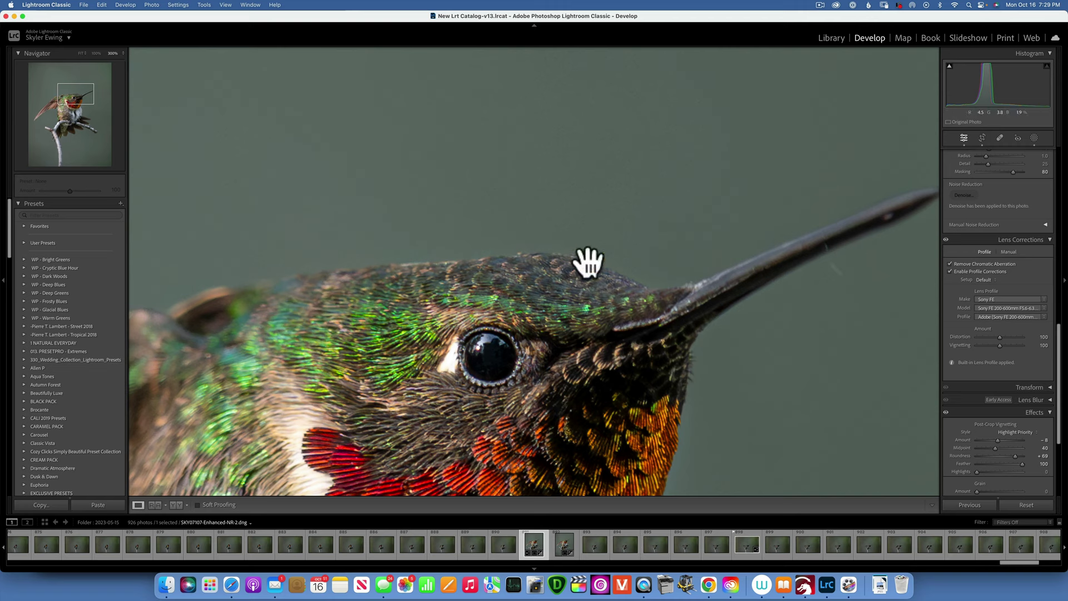
# Step: Compare the background noise above the bird's head in the original raw and the denoised DNG at 800% zoom
pyautogui.click(562, 539)
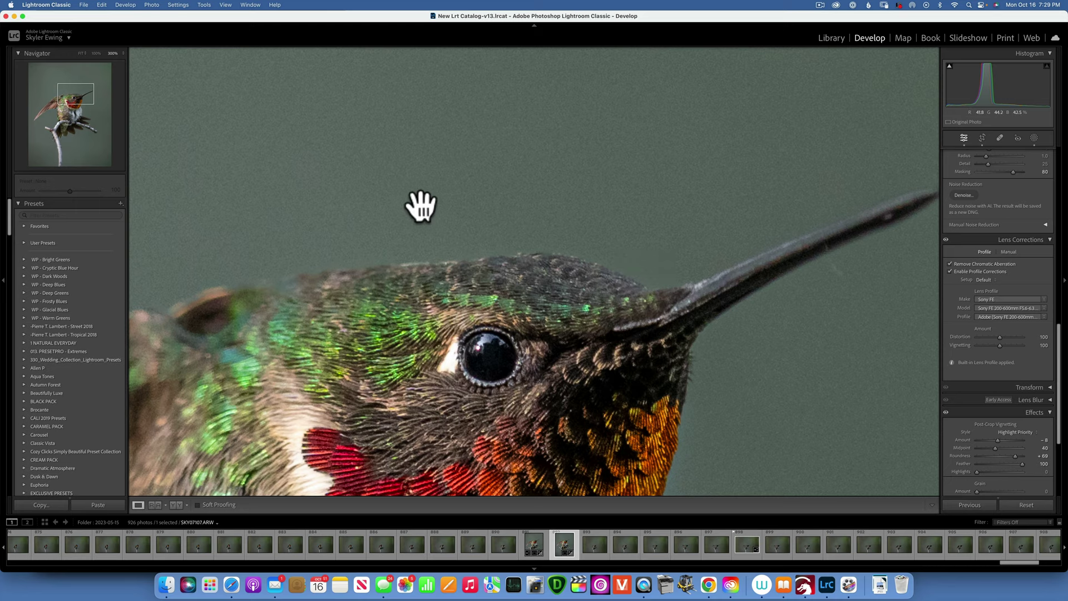
pyautogui.click(123, 52)
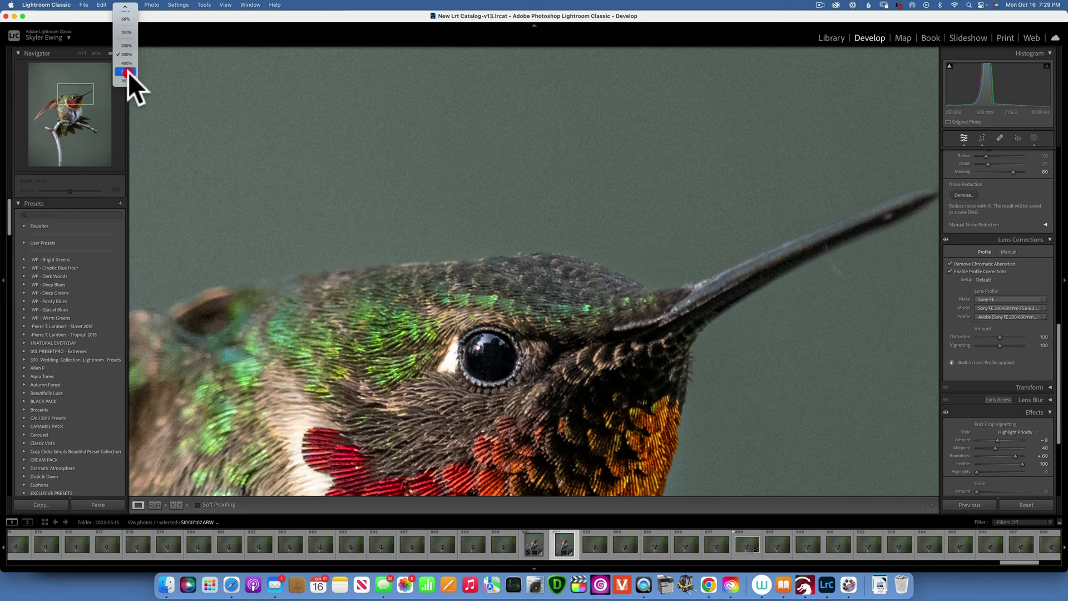
pyautogui.click(127, 72)
pyautogui.moveTo(610, 196)
pyautogui.mouseDown()
pyautogui.moveTo(658, 498)
pyautogui.moveTo(627, 194)
pyautogui.mouseUp()
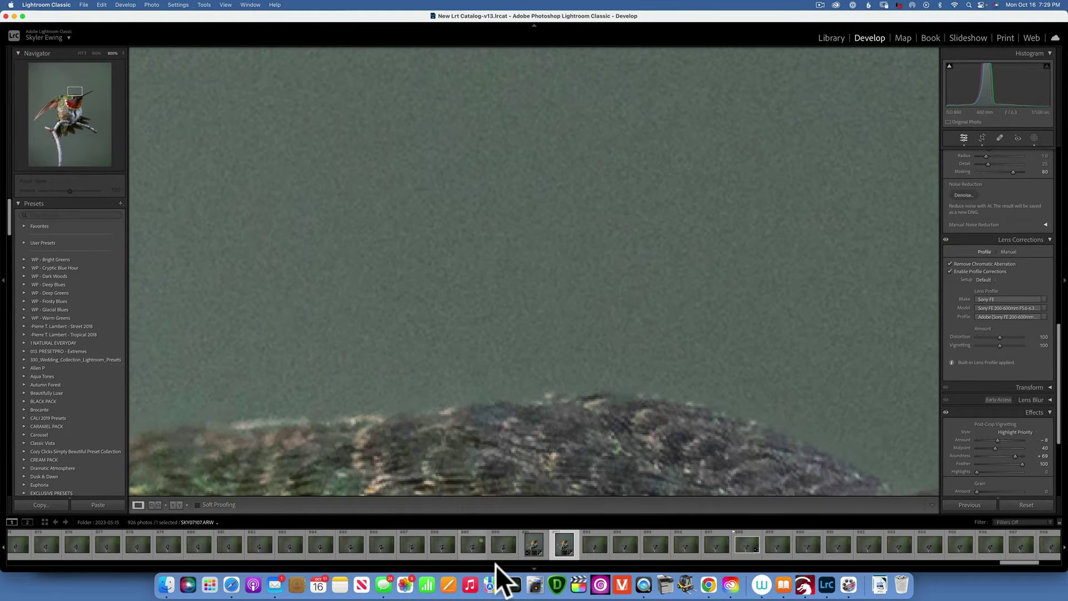
pyautogui.click(537, 537)
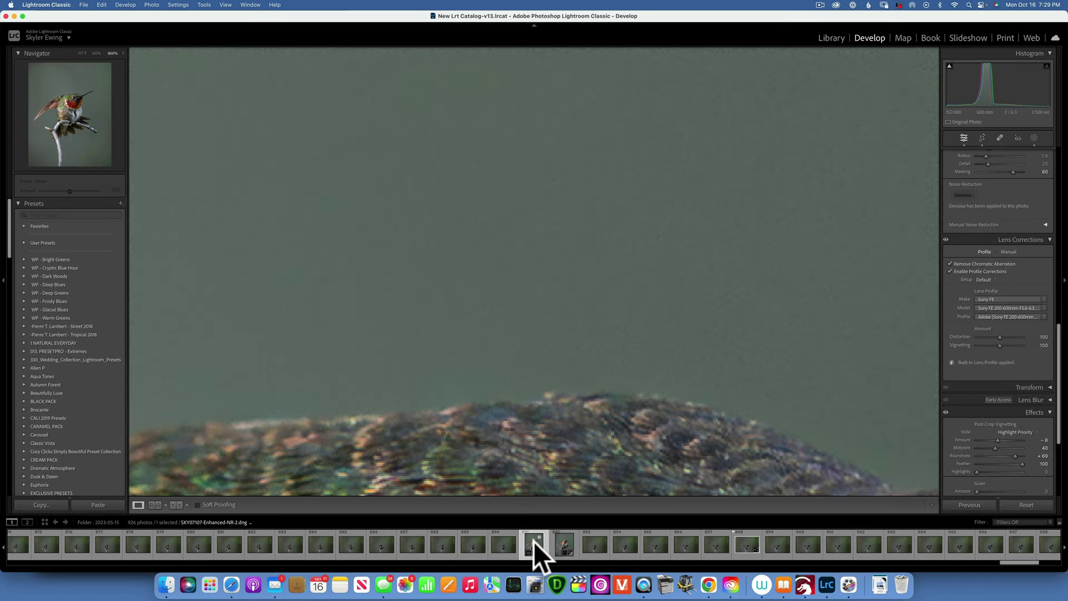
# Step: Compare the bird's feather detail between the denoised DNG and the original raw at 100% zoom
pyautogui.click(95, 53)
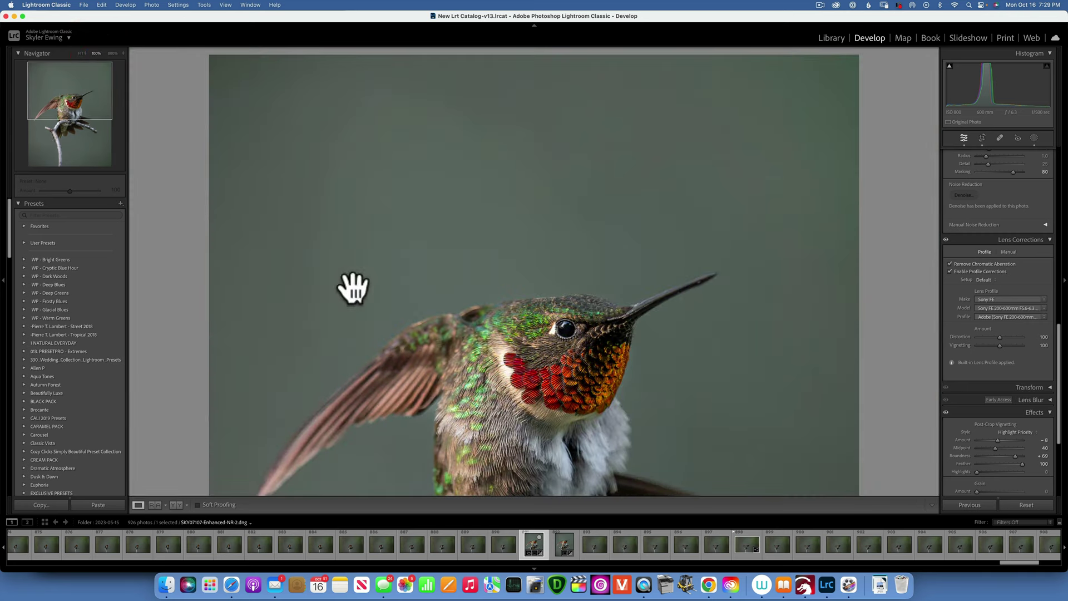
pyautogui.moveTo(530, 362); pyautogui.dragTo(519, 231)
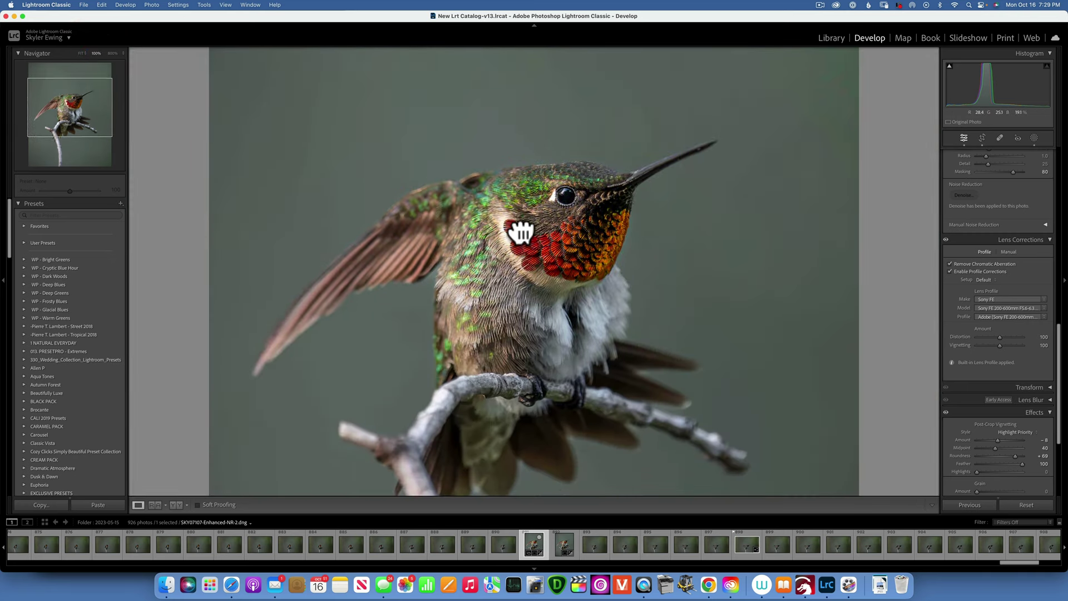
pyautogui.click(565, 538)
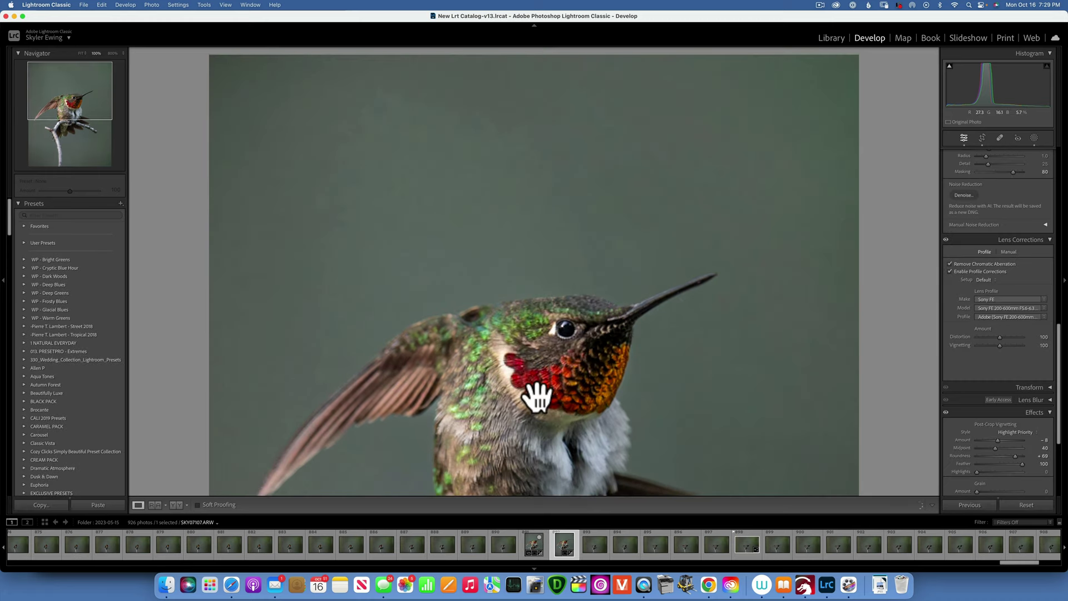
pyautogui.moveTo(518, 241); pyautogui.dragTo(525, 268)
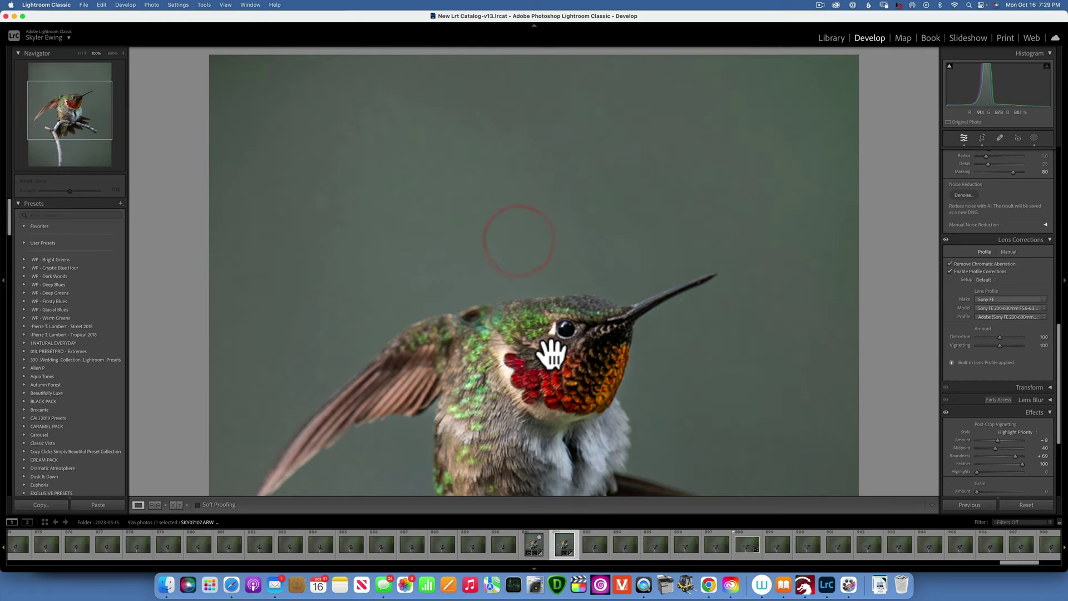
pyautogui.moveTo(551, 355)
pyautogui.mouseDown()
pyautogui.moveTo(529, 241)
pyautogui.moveTo(543, 362)
pyautogui.moveTo(546, 335)
pyautogui.mouseUp()
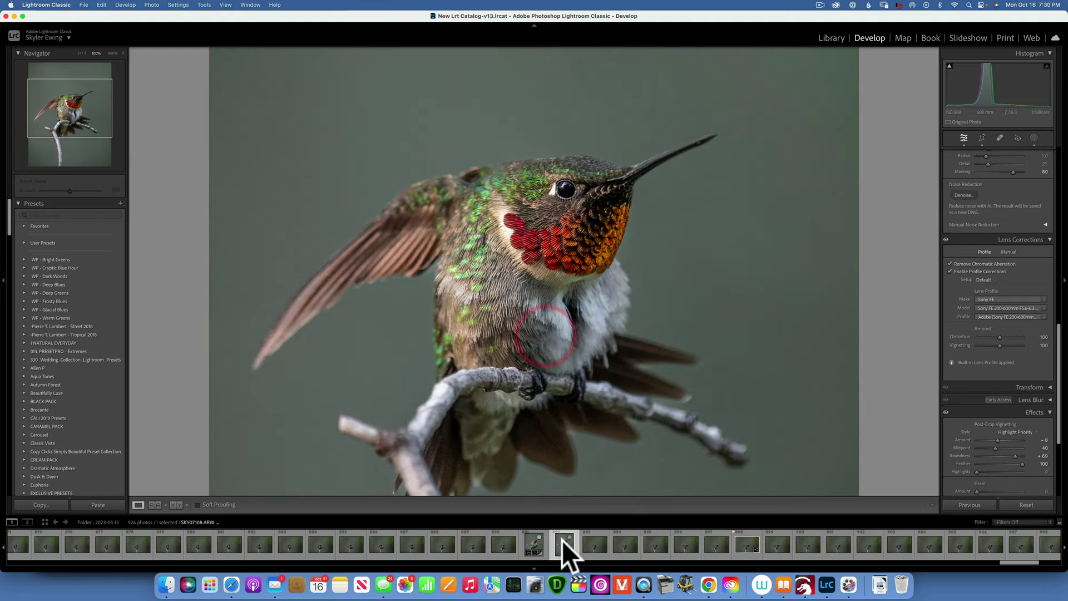
pyautogui.click(533, 541)
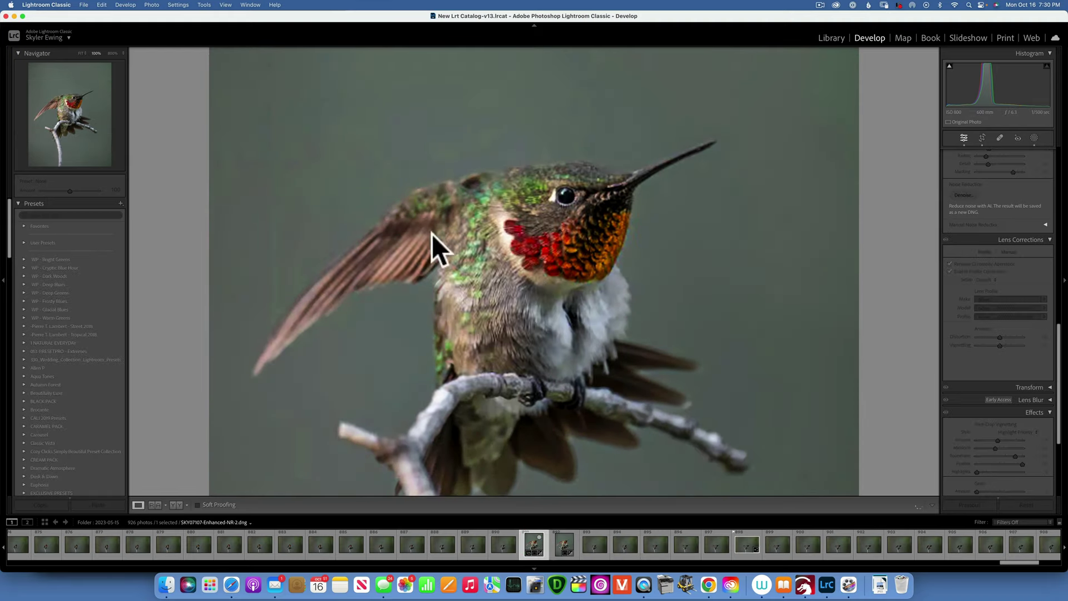
# Step: Reset all develop edits on the original raw photo and compare it with the denoised DNG at full view
pyautogui.click(80, 52)
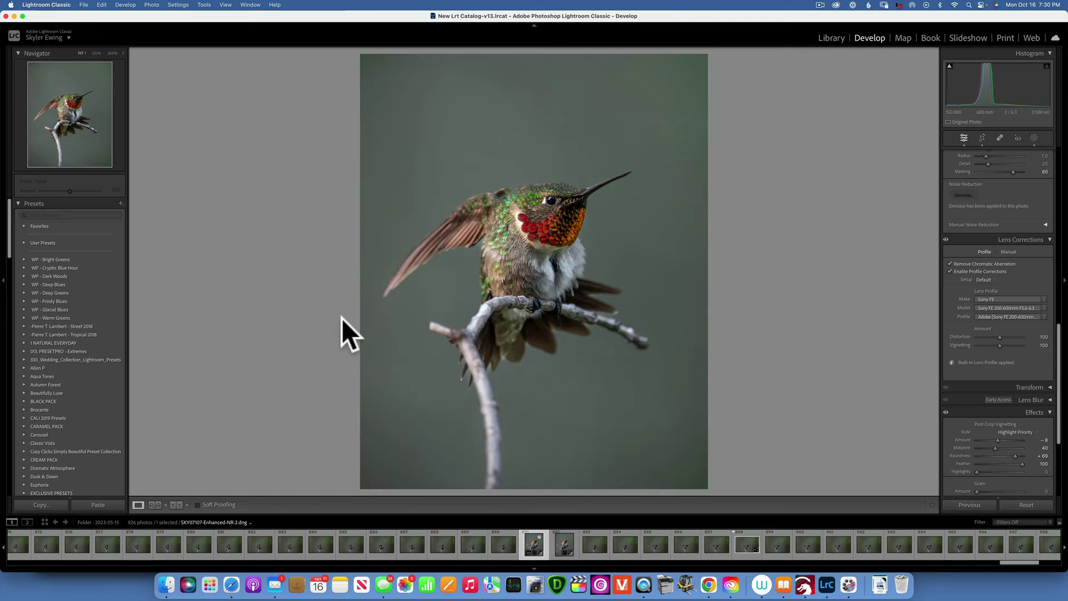
pyautogui.click(565, 539)
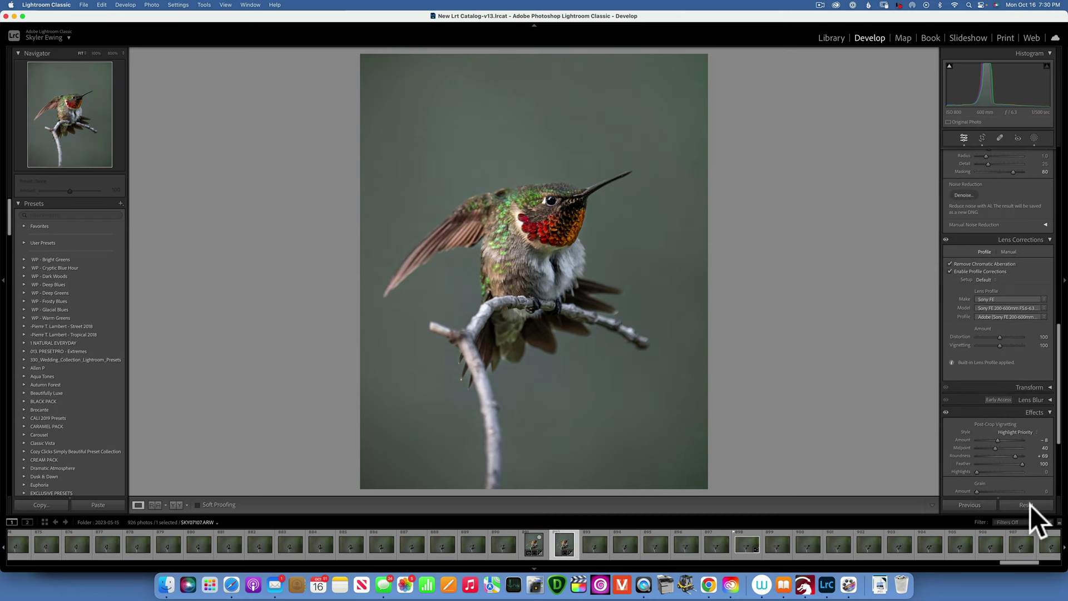
pyautogui.click(1026, 503)
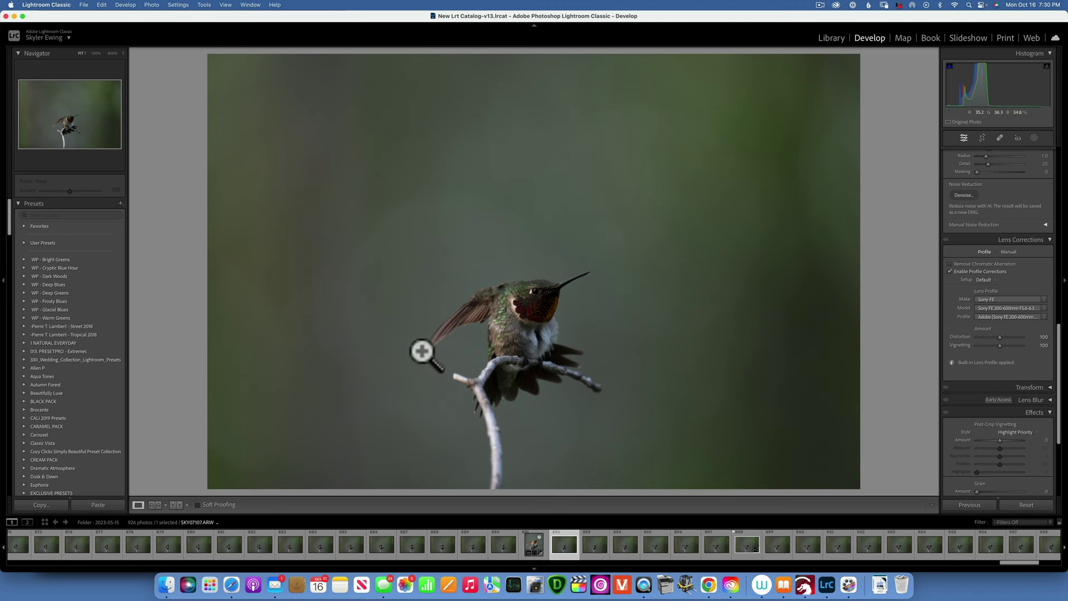
pyautogui.click(534, 543)
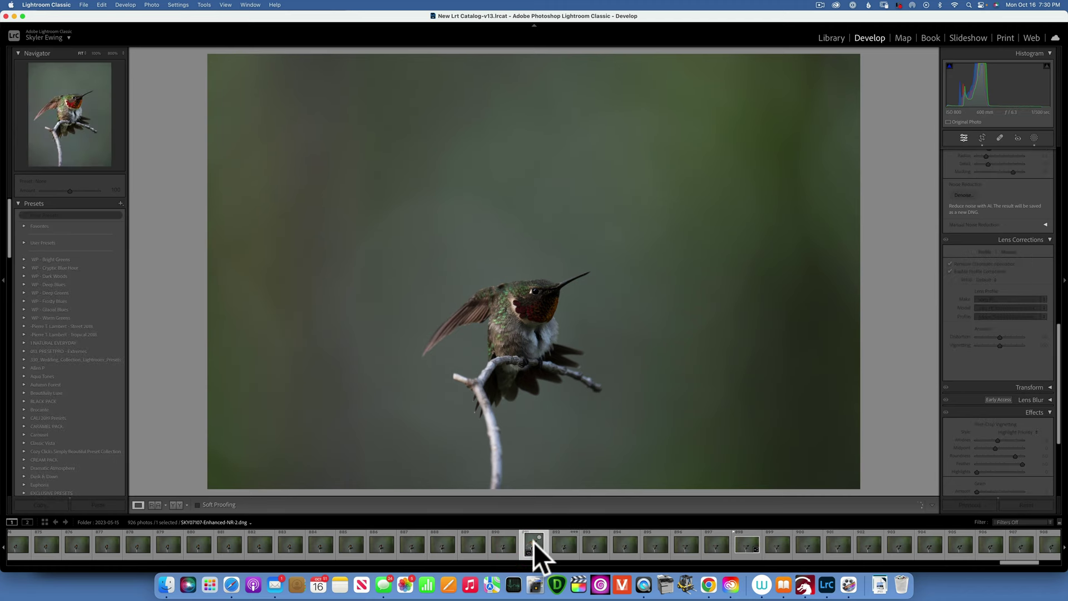